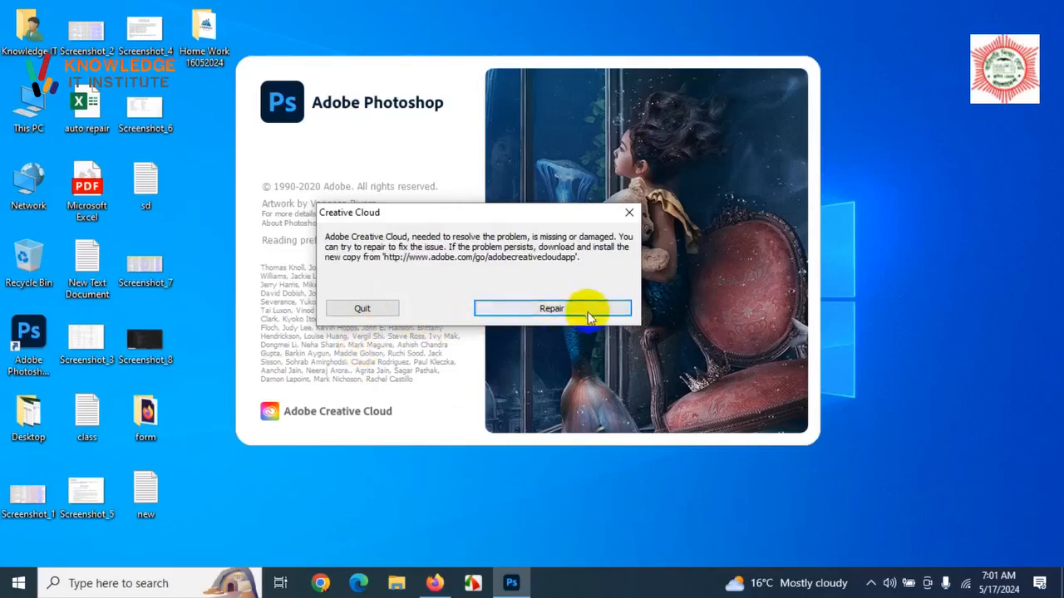
# Dismiss the Creative Cloud repair prompt and leave the home screen for the empty workspace.
pyautogui.click(631, 215)
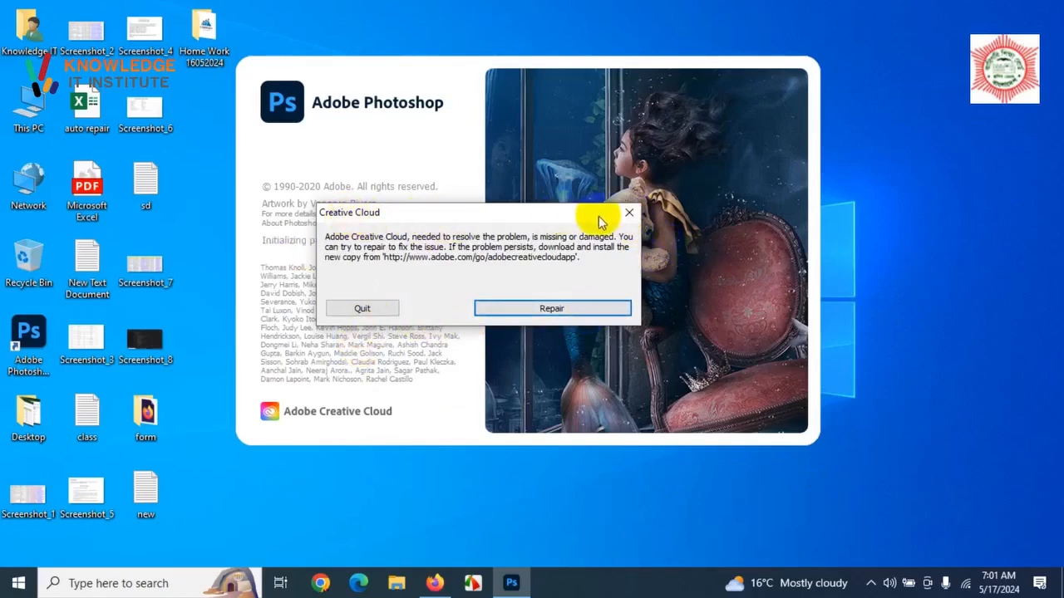
pyautogui.click(628, 214)
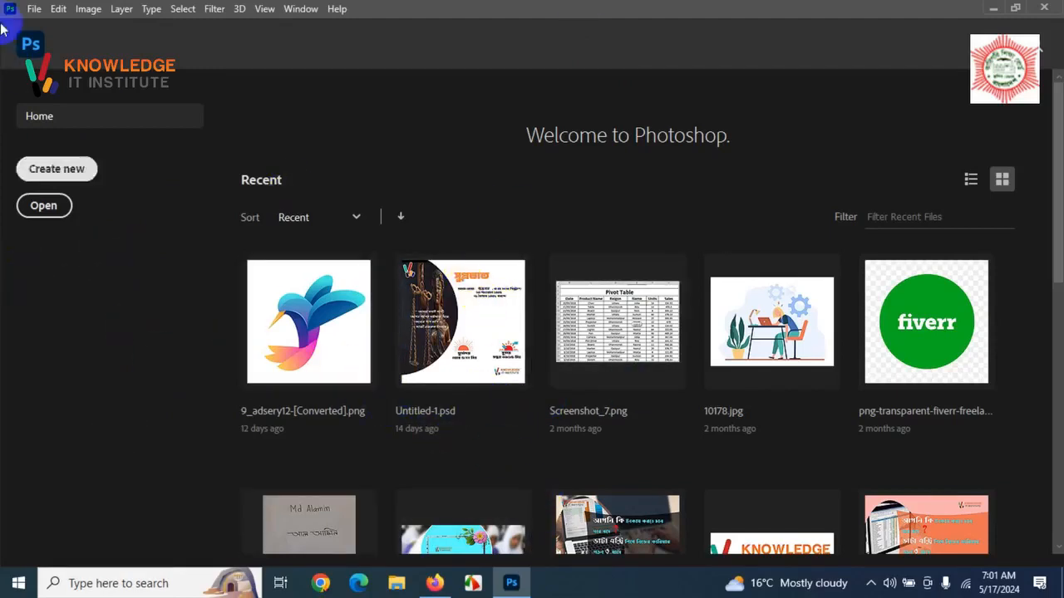
pyautogui.click(30, 45)
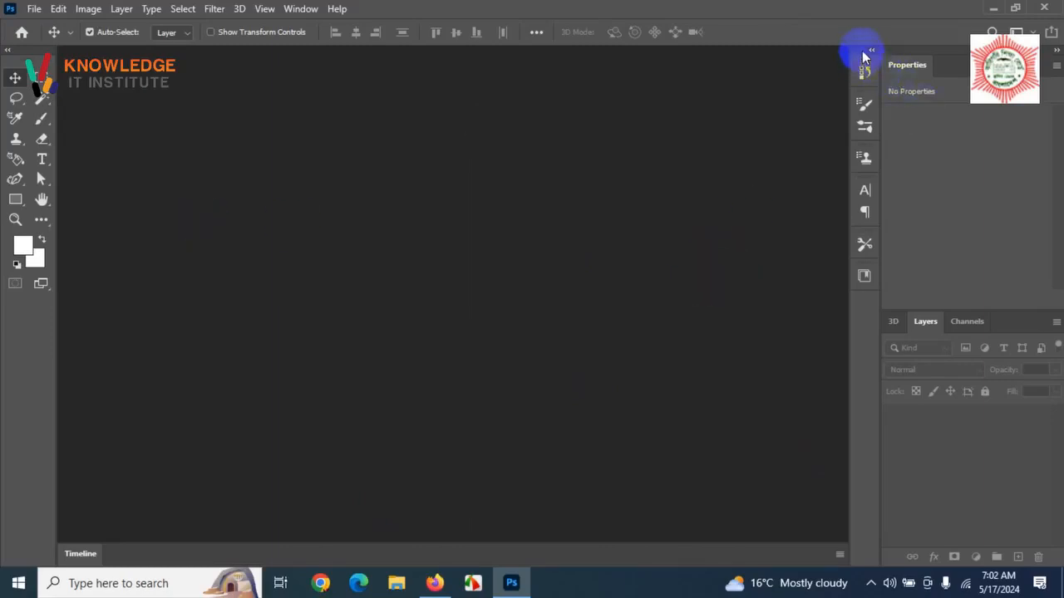
# Detach the Properties and Layers panel group from its dock and close it.
pyautogui.moveTo(865, 53); pyautogui.dragTo(271, 107)
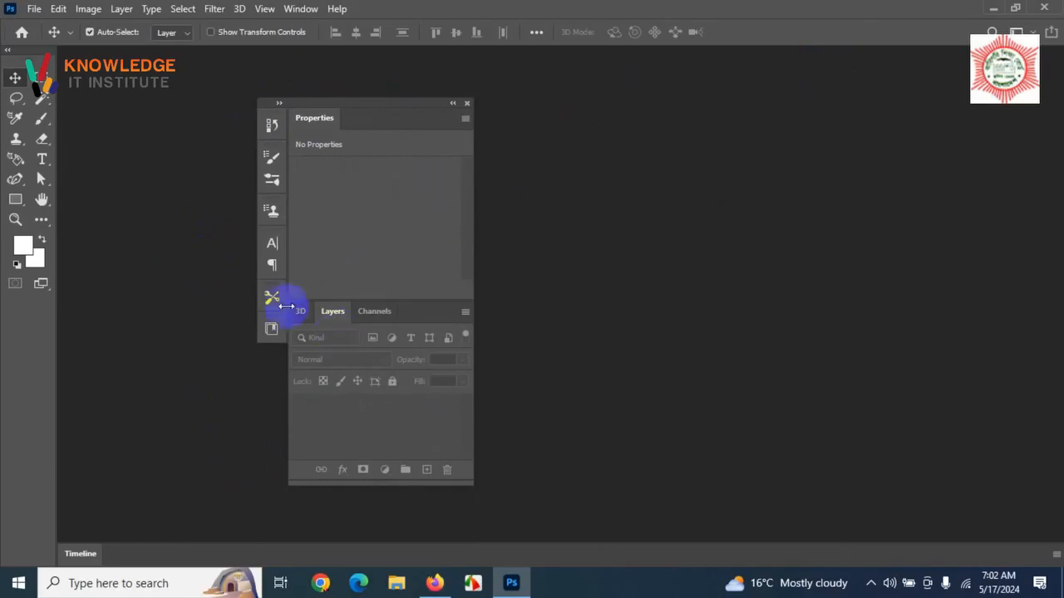
pyautogui.click(467, 104)
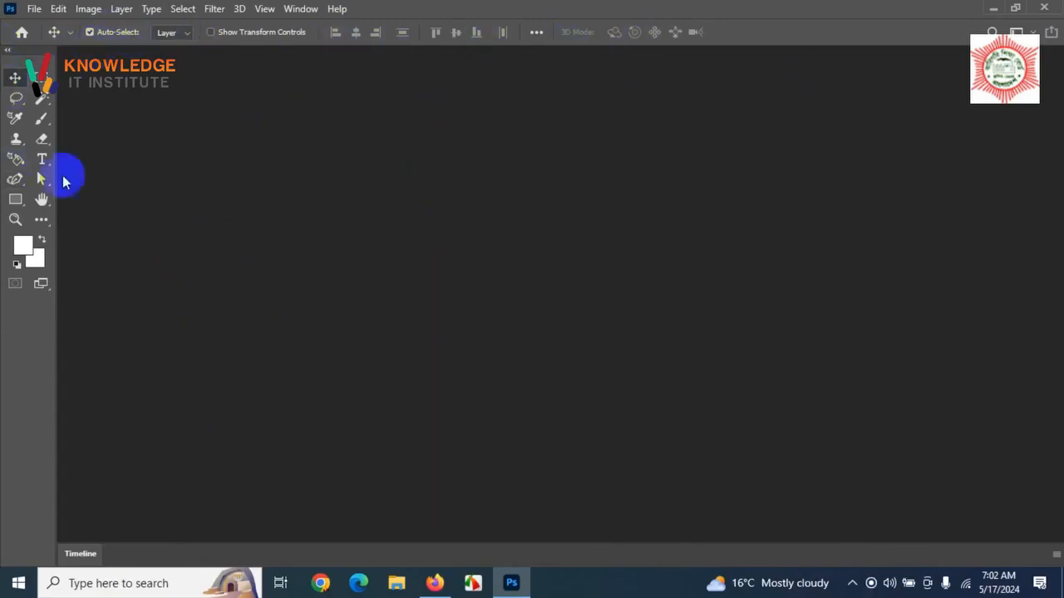
pyautogui.click(19, 236)
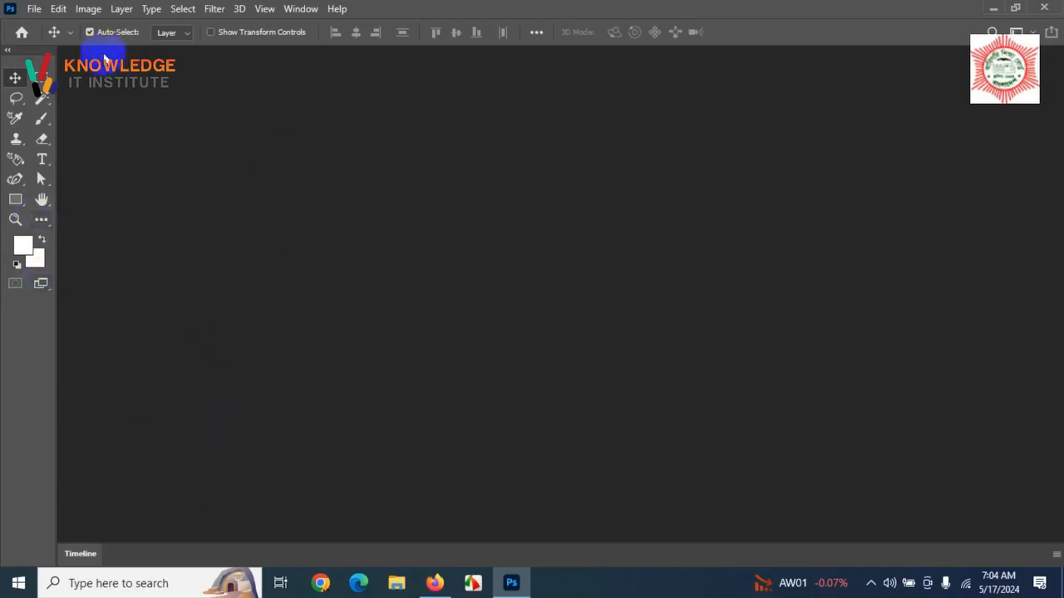
# Start a new document and name it "Day One".
pyautogui.click(36, 11)
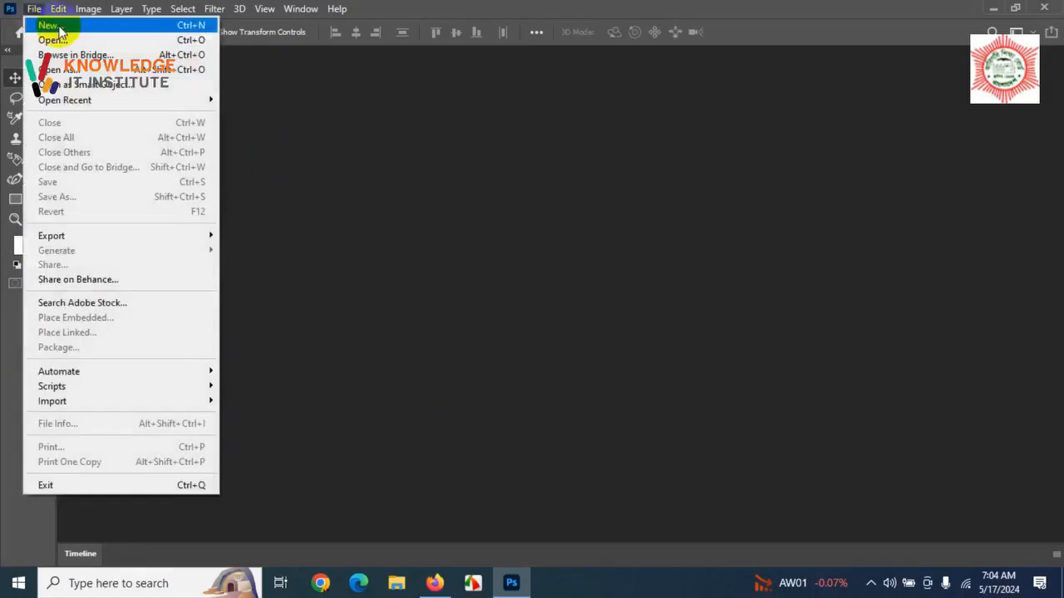
pyautogui.click(57, 26)
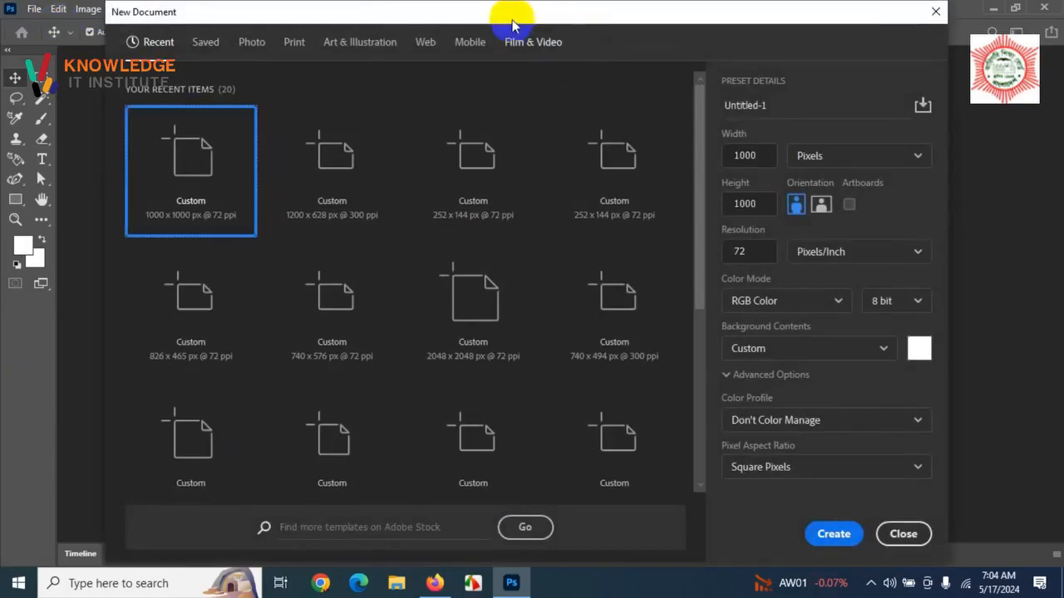
pyautogui.moveTo(566, 14); pyautogui.dragTo(616, 21)
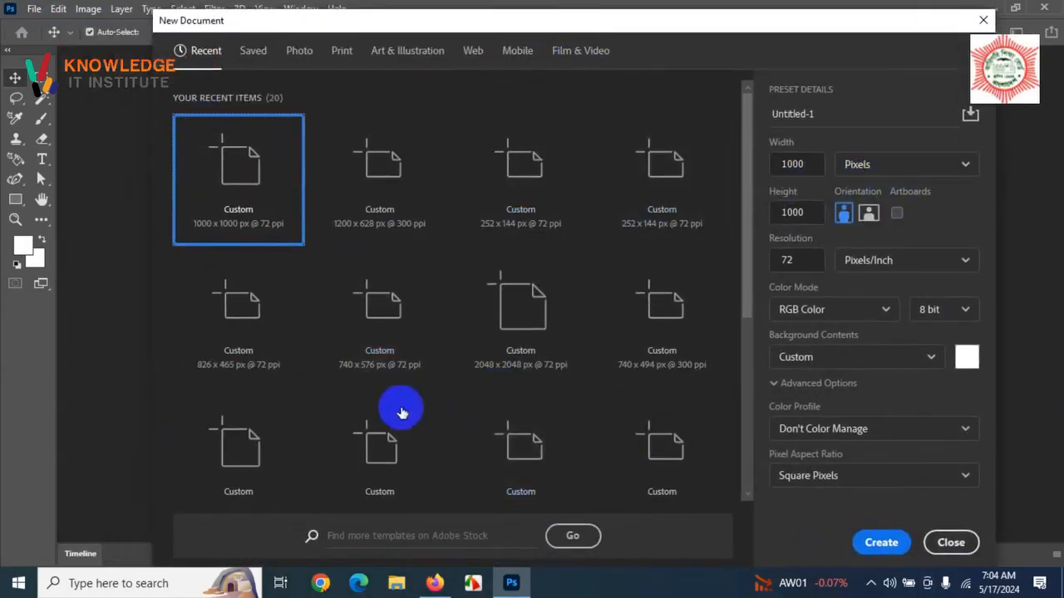
pyautogui.moveTo(539, 18); pyautogui.dragTo(454, 10)
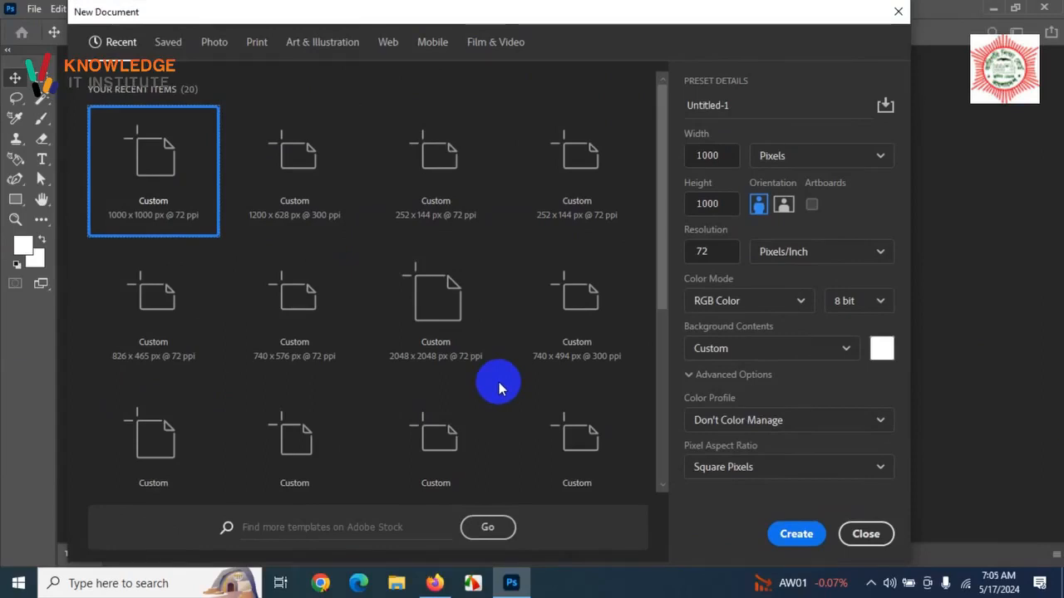
pyautogui.moveTo(552, 19); pyautogui.dragTo(545, 19)
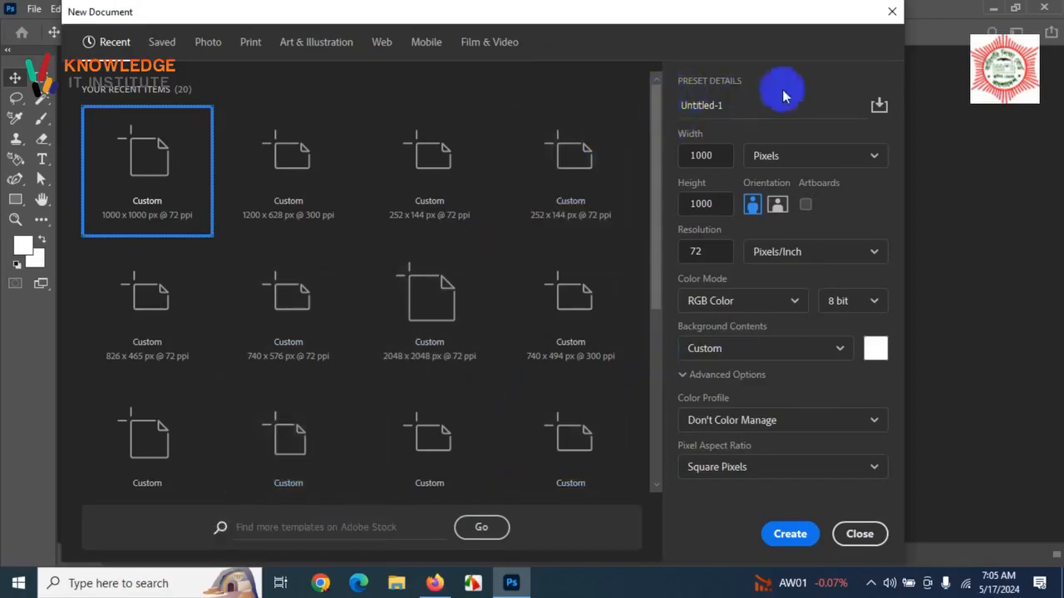
pyautogui.click(739, 105)
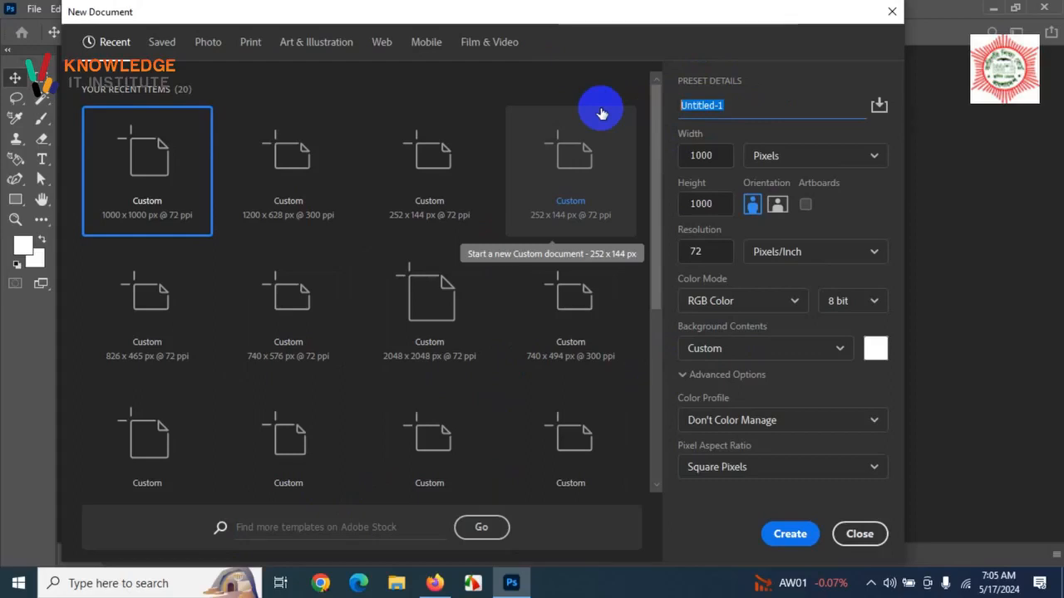
pyautogui.write('Da')
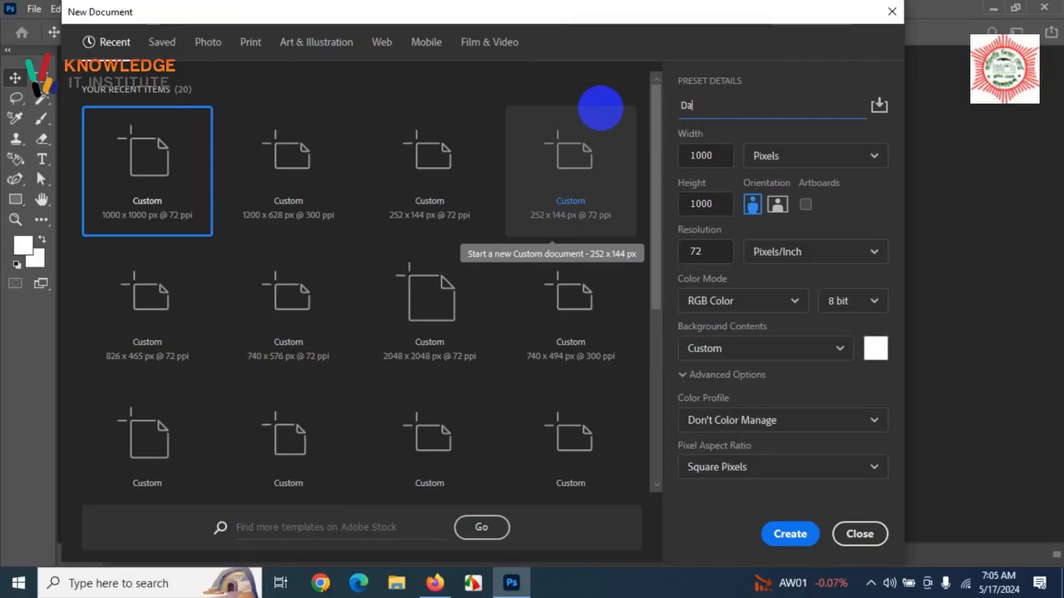
pyautogui.write('y One')
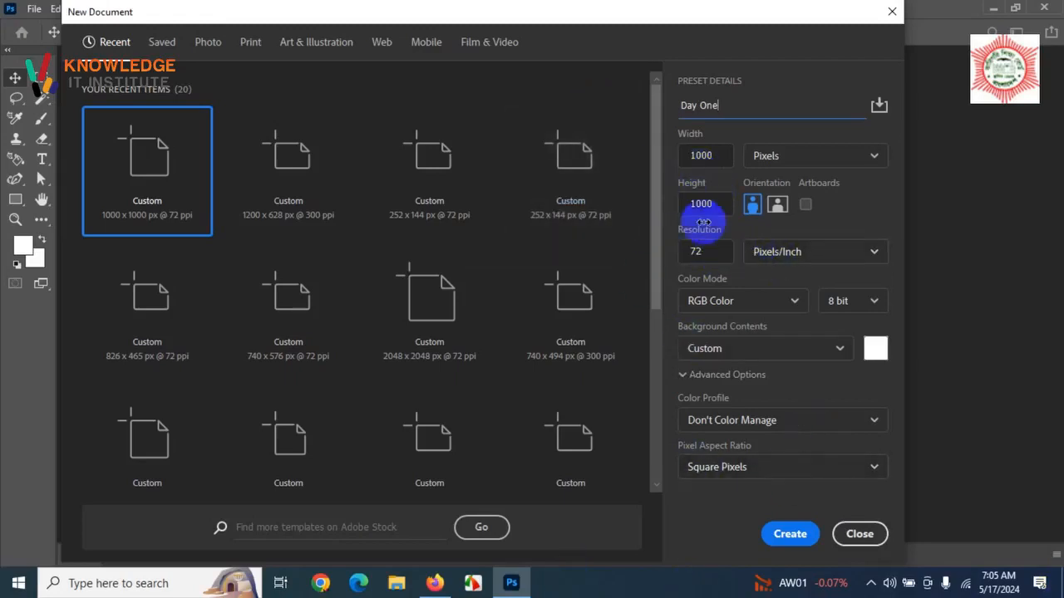
# Switch the new document's size units through inches, centimeters, millimeters, points and picas, ending on pixels.
pyautogui.click(705, 157)
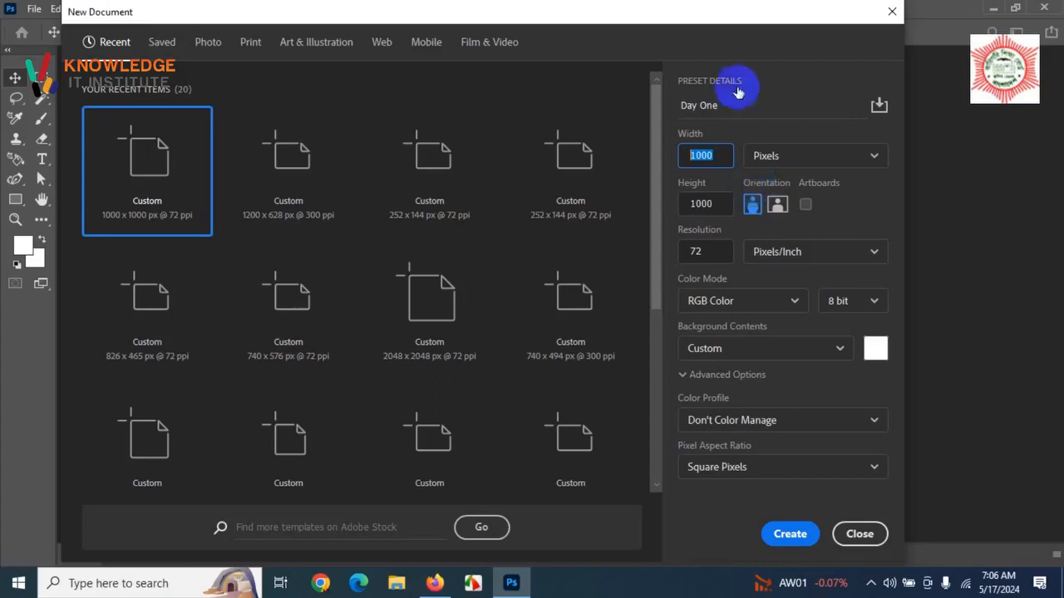
pyautogui.click(780, 159)
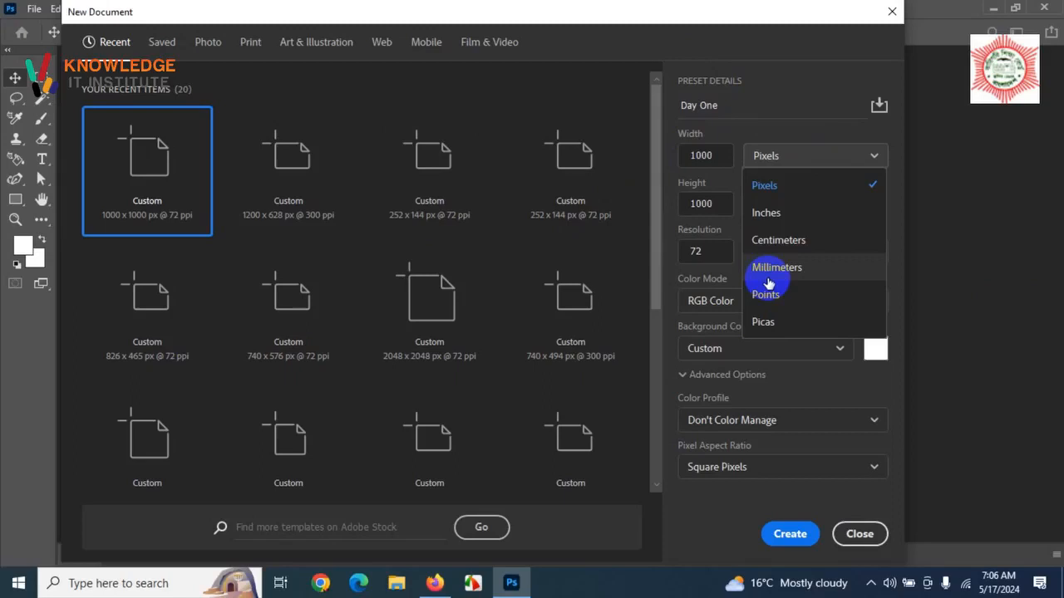
pyautogui.click(765, 213)
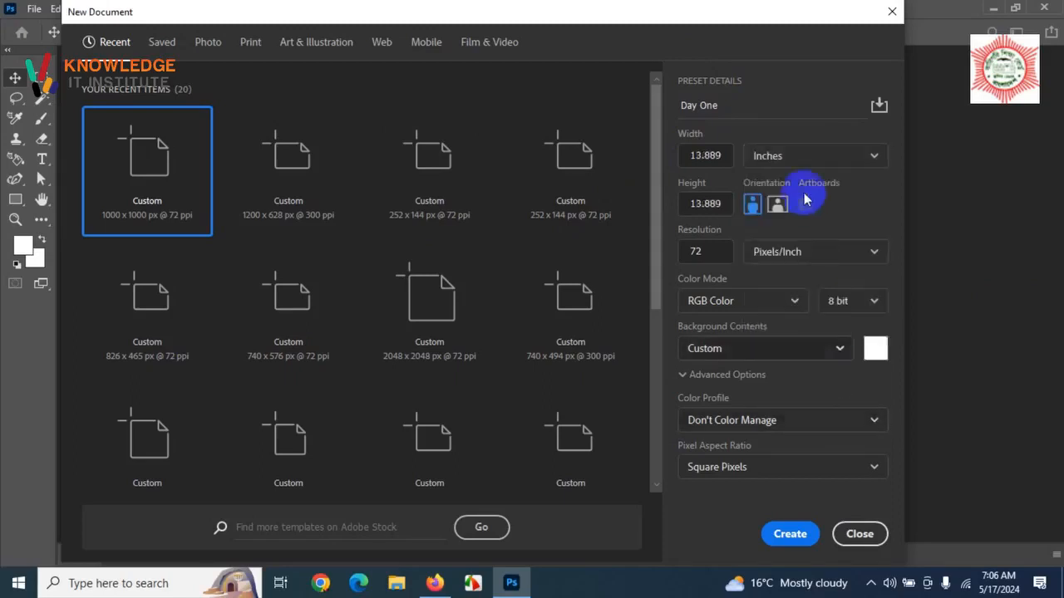
pyautogui.click(772, 156)
pyautogui.click(778, 244)
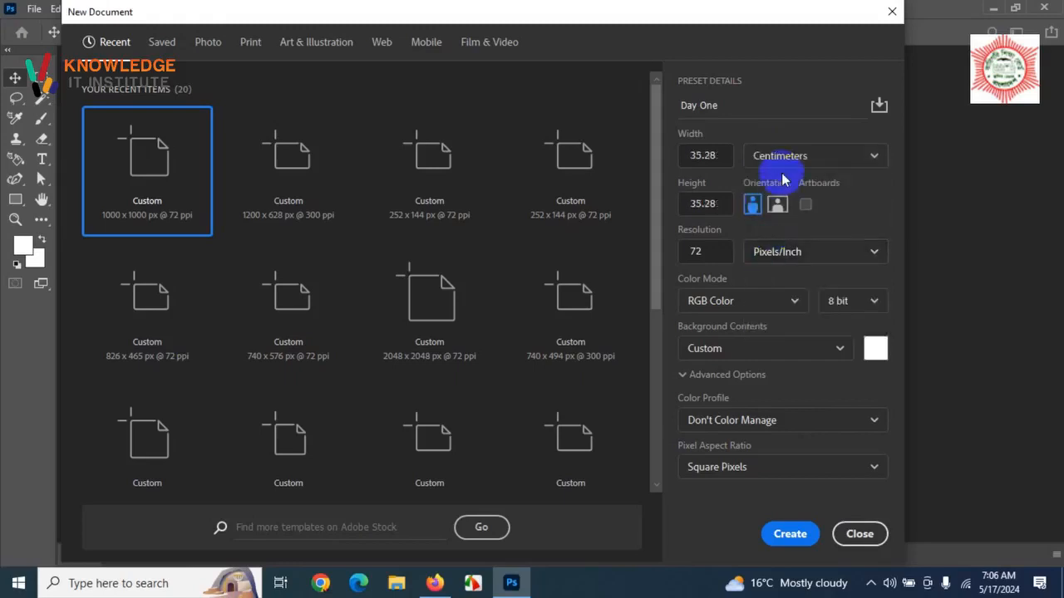
pyautogui.click(791, 155)
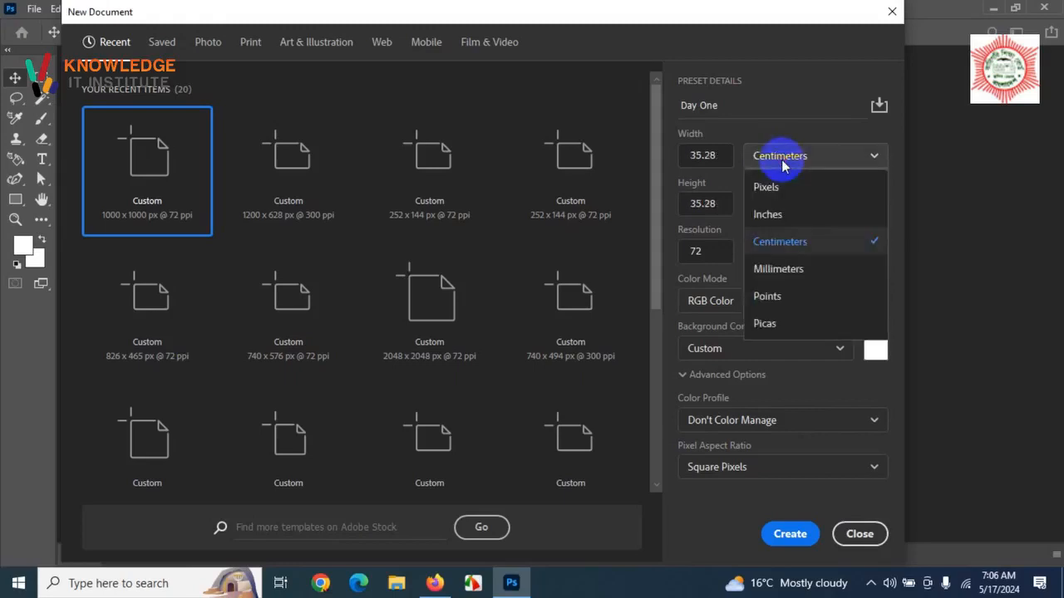
pyautogui.click(785, 272)
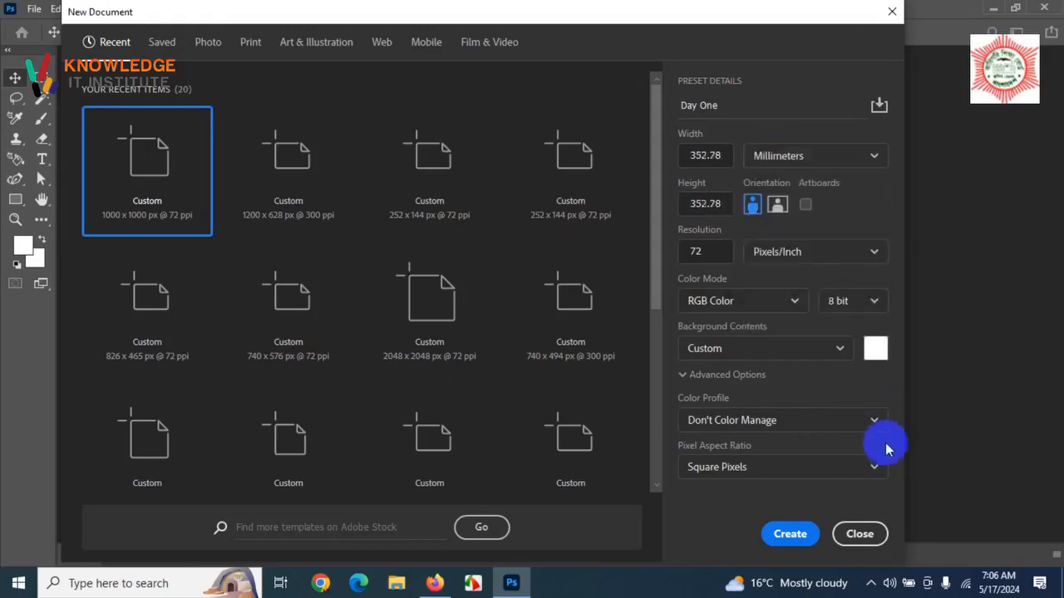
pyautogui.click(787, 157)
pyautogui.click(784, 296)
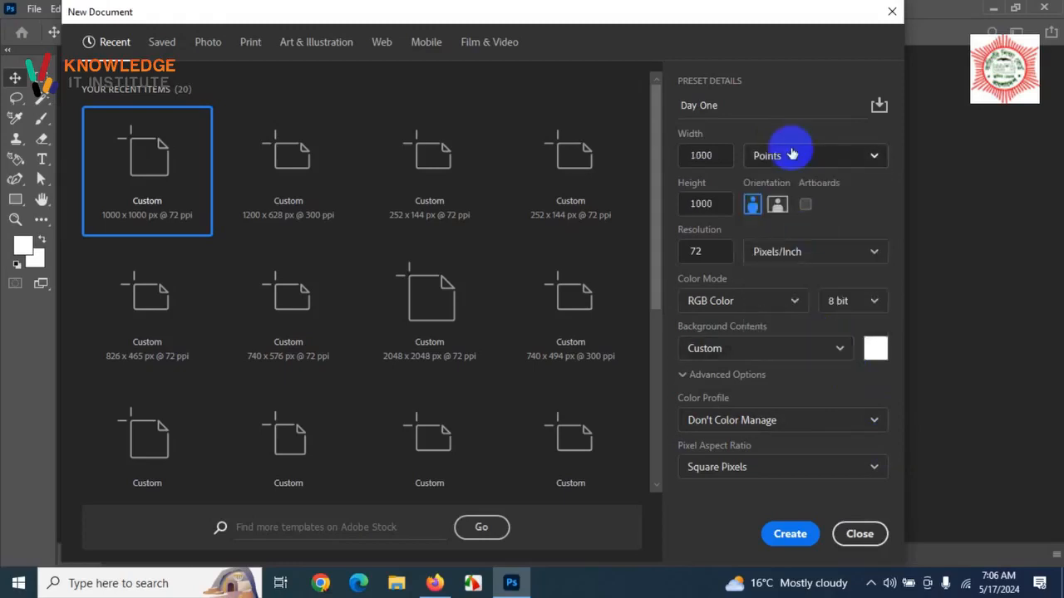
pyautogui.click(790, 159)
pyautogui.click(765, 329)
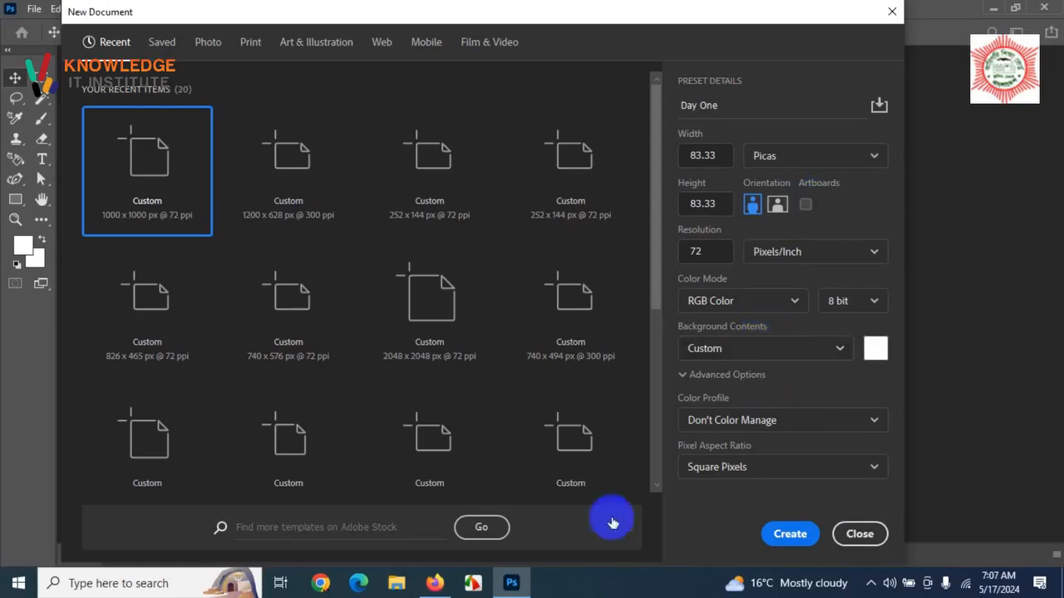
pyautogui.click(767, 158)
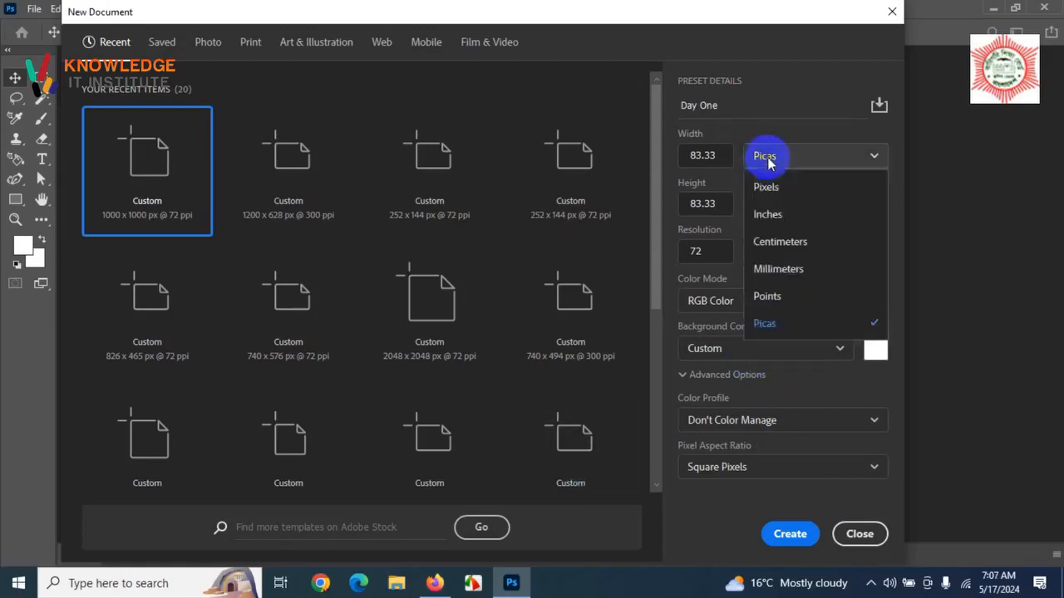
pyautogui.click(764, 185)
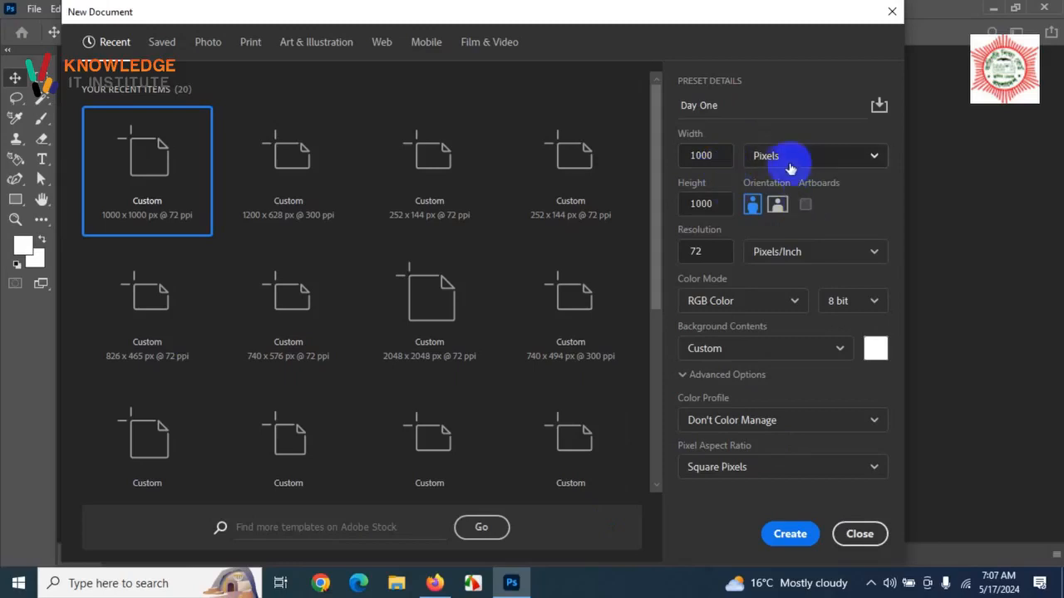
# Set the new document's size units to inches and its resolution to 300 pixels/inch.
pyautogui.click(788, 158)
pyautogui.click(773, 216)
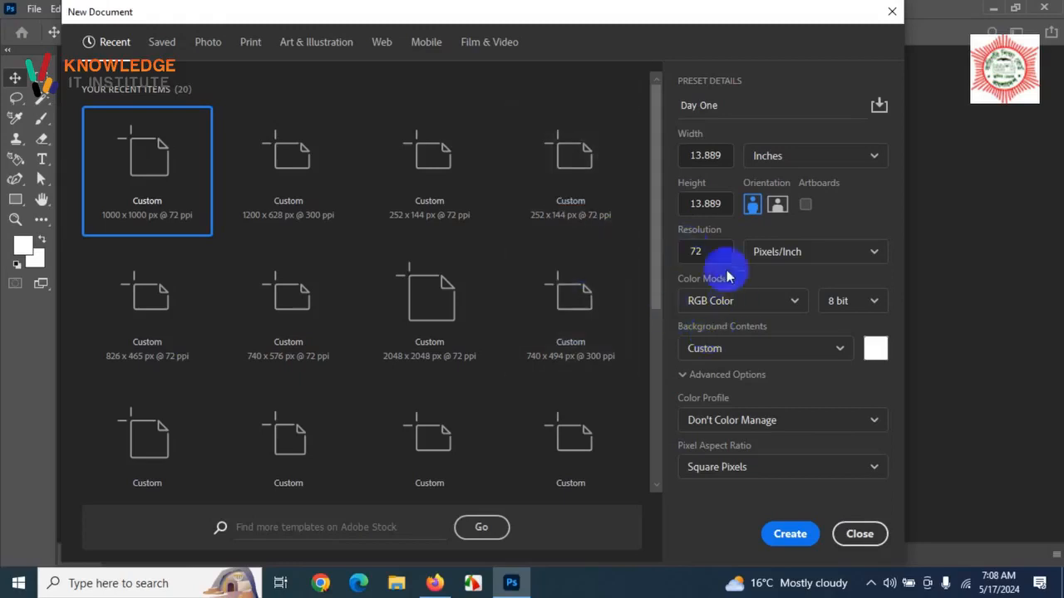
pyautogui.moveTo(702, 253); pyautogui.dragTo(642, 240)
pyautogui.write('300')
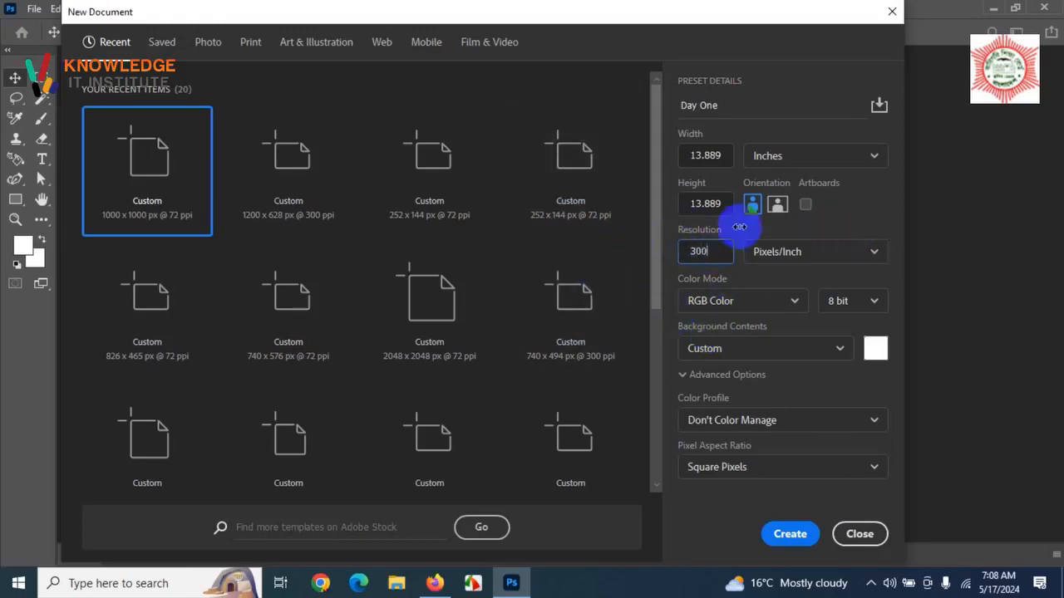
# Set the new document's resolution to 72 pixels/inch.
pyautogui.click(729, 203)
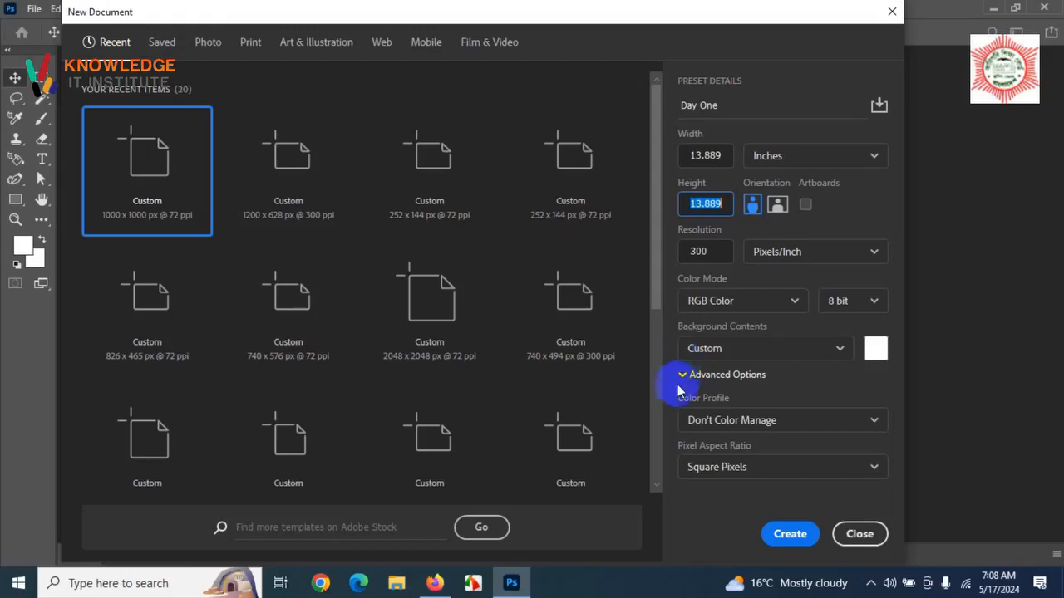
pyautogui.click(698, 251)
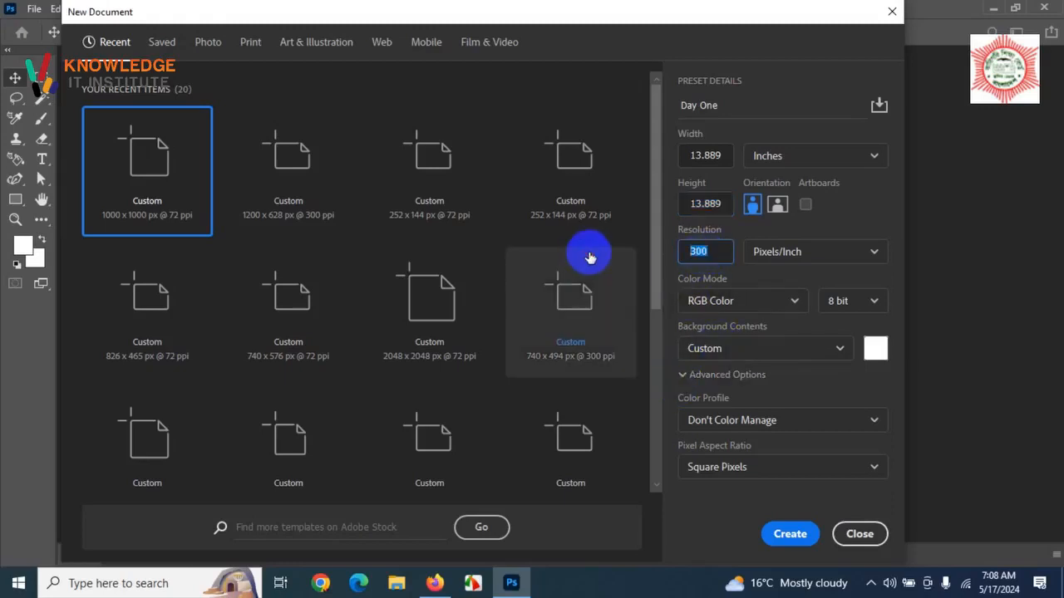
pyautogui.write('72')
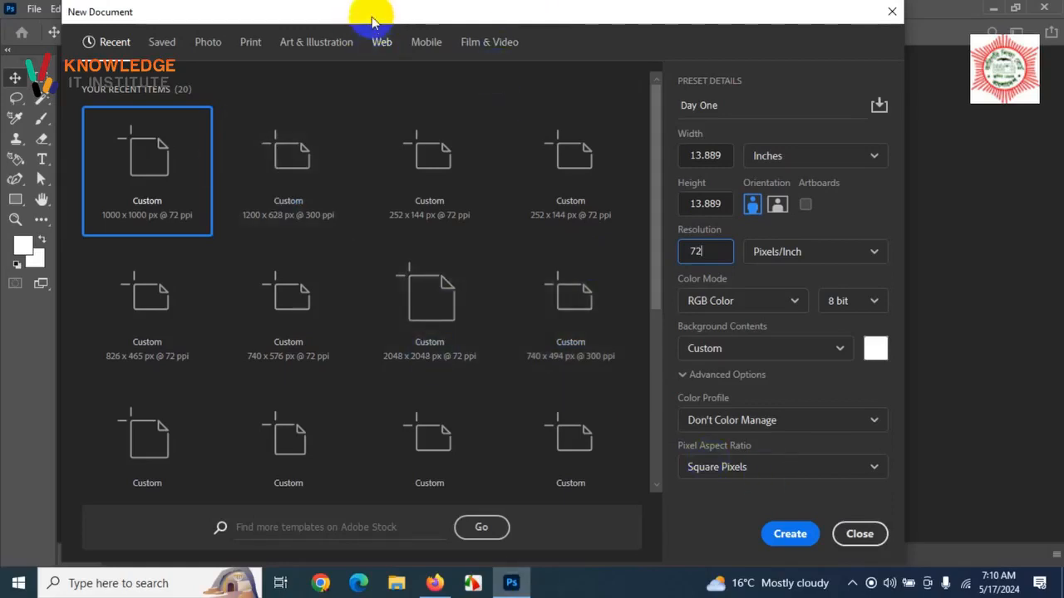
# Set the size units to pixels and create the document.
pyautogui.moveTo(371, 19); pyautogui.dragTo(398, 24)
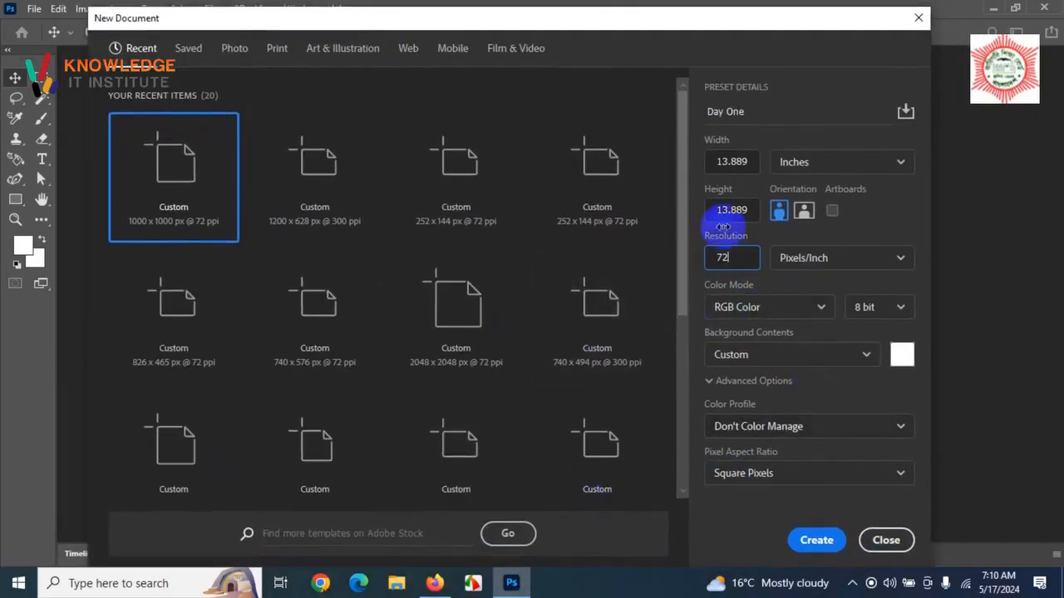
pyautogui.click(799, 166)
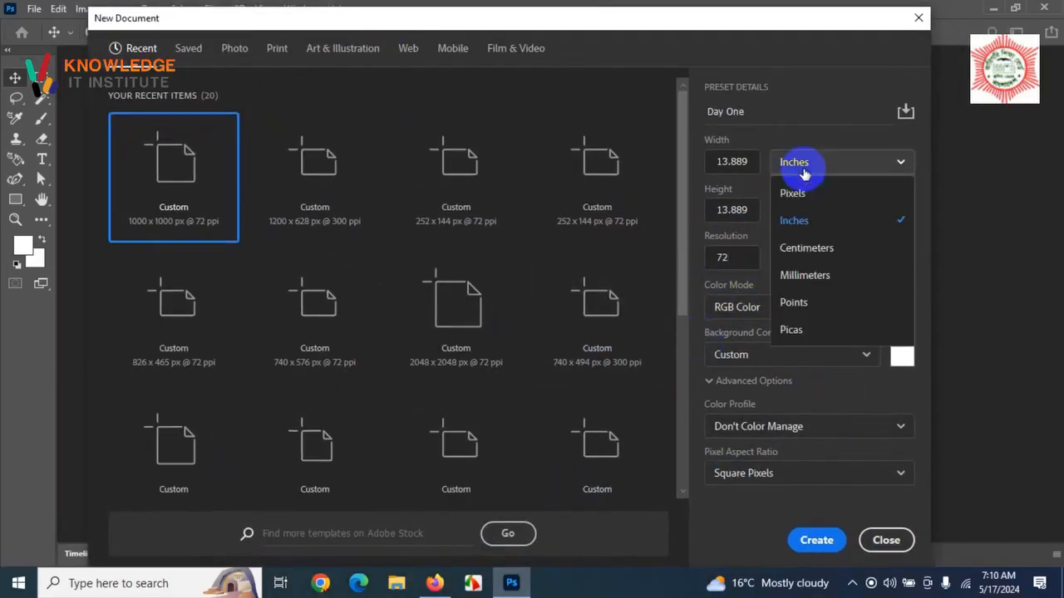
pyautogui.click(800, 196)
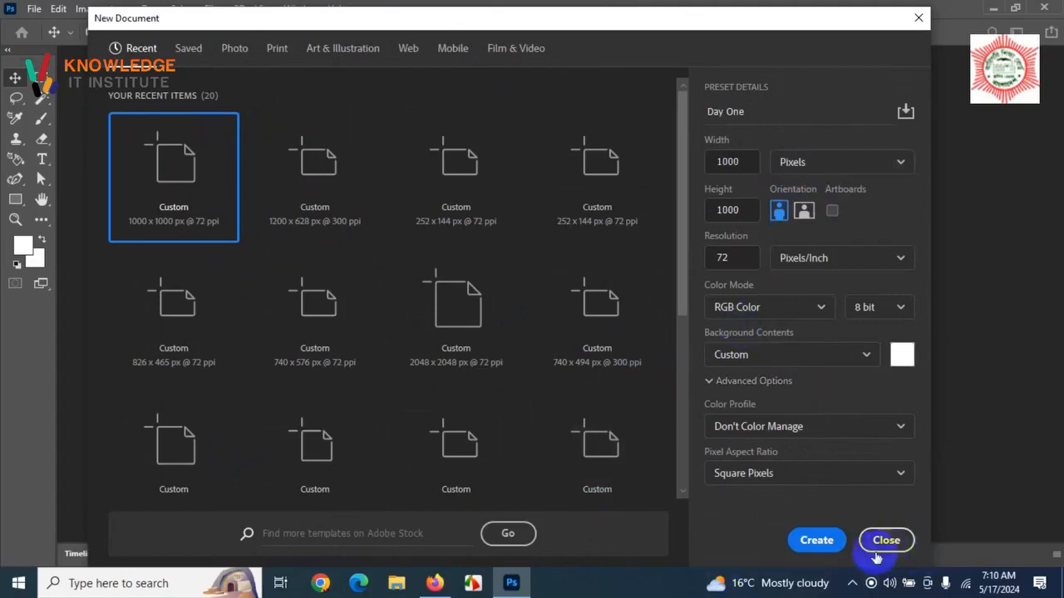
pyautogui.click(816, 541)
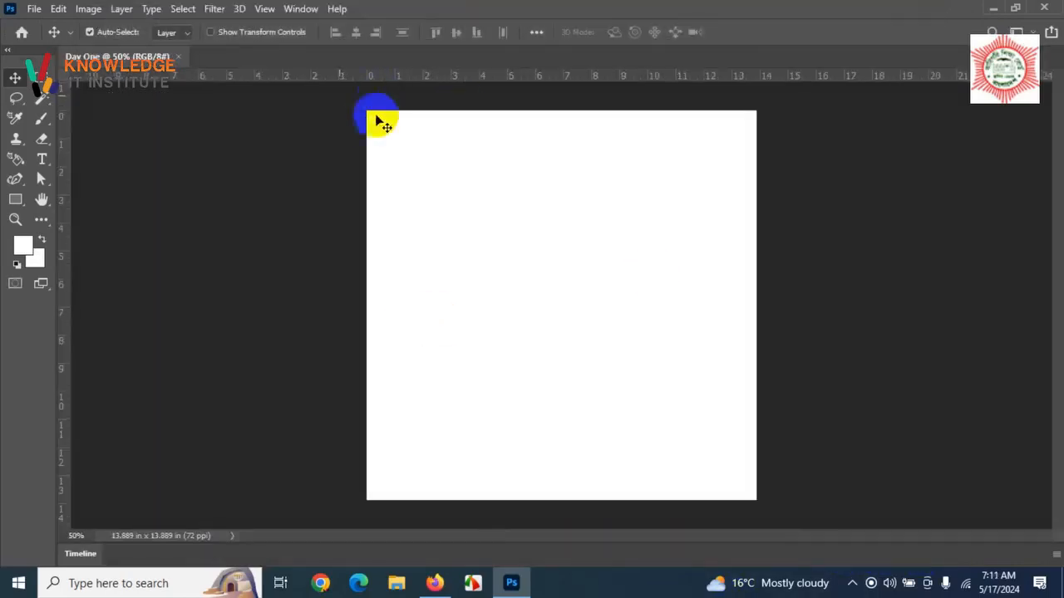
# Float the Day One document in its own window and place it near the middle of the workspace.
pyautogui.moveTo(125, 56); pyautogui.dragTo(159, 105)
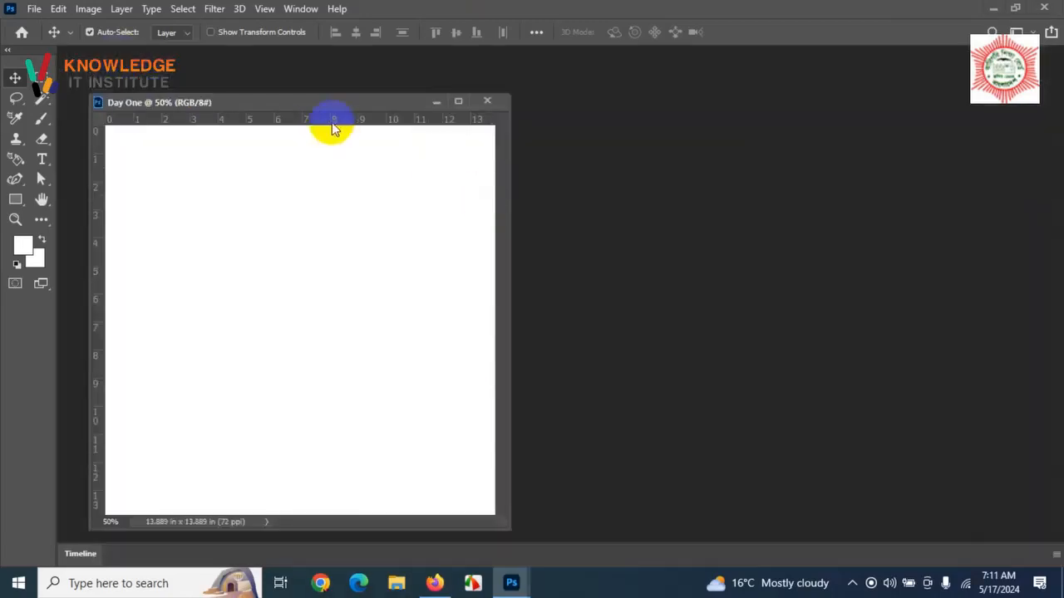
pyautogui.moveTo(323, 111); pyautogui.dragTo(466, 80)
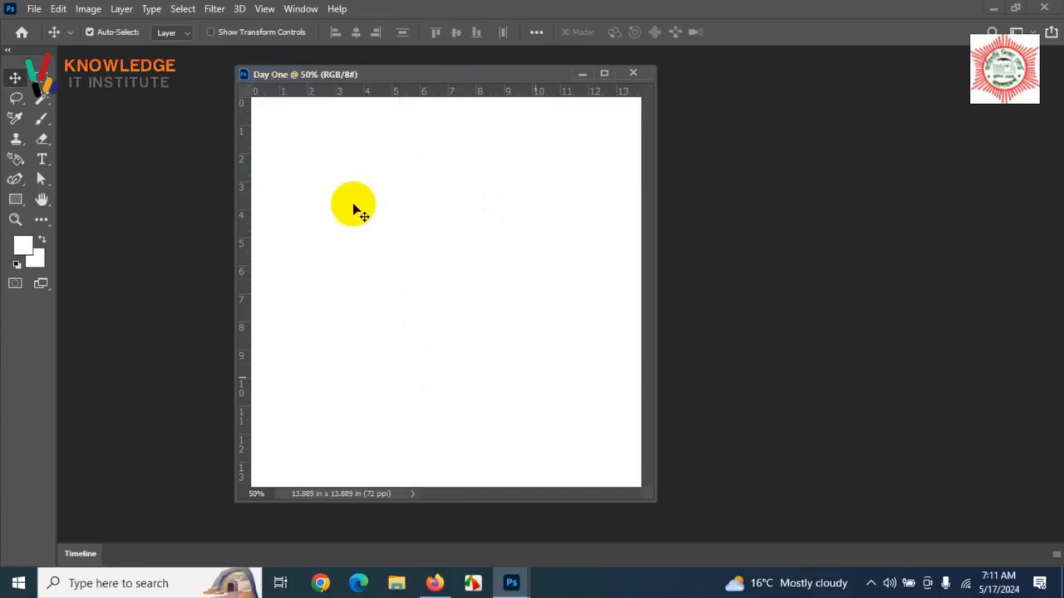
# Enlarge the floating Day One window and dock it back into the workspace as a tabbed document.
pyautogui.moveTo(391, 76); pyautogui.dragTo(371, 71)
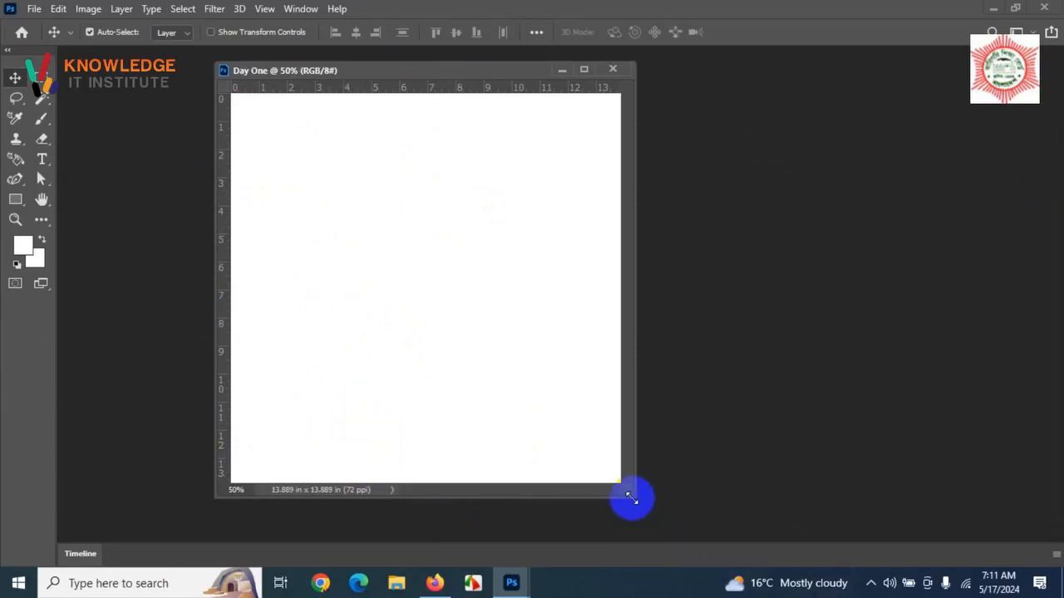
pyautogui.moveTo(630, 497); pyautogui.dragTo(713, 534)
pyautogui.moveTo(471, 74); pyautogui.dragTo(467, 56)
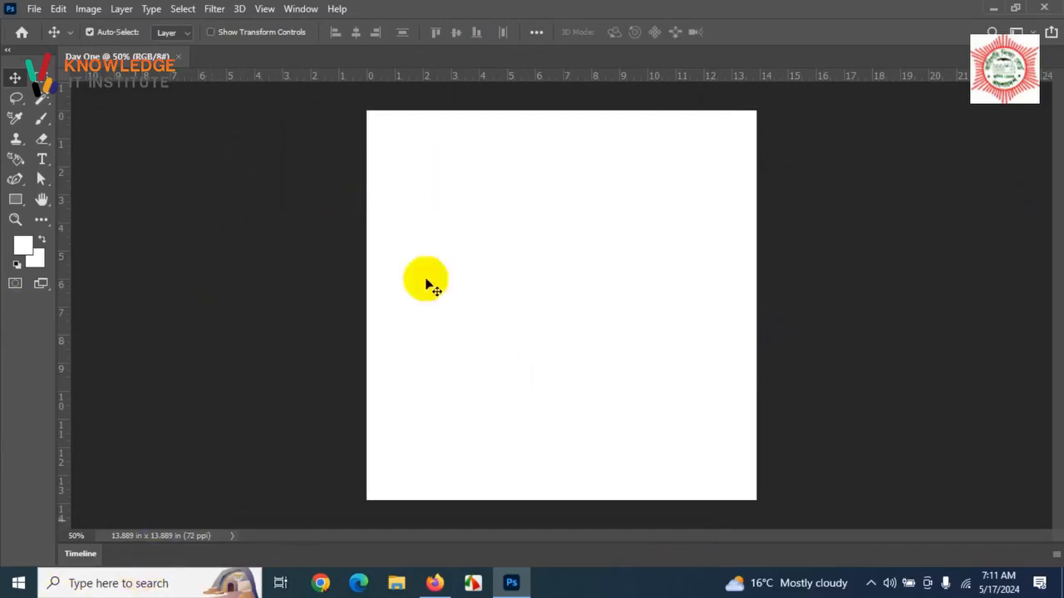
pyautogui.click(321, 525)
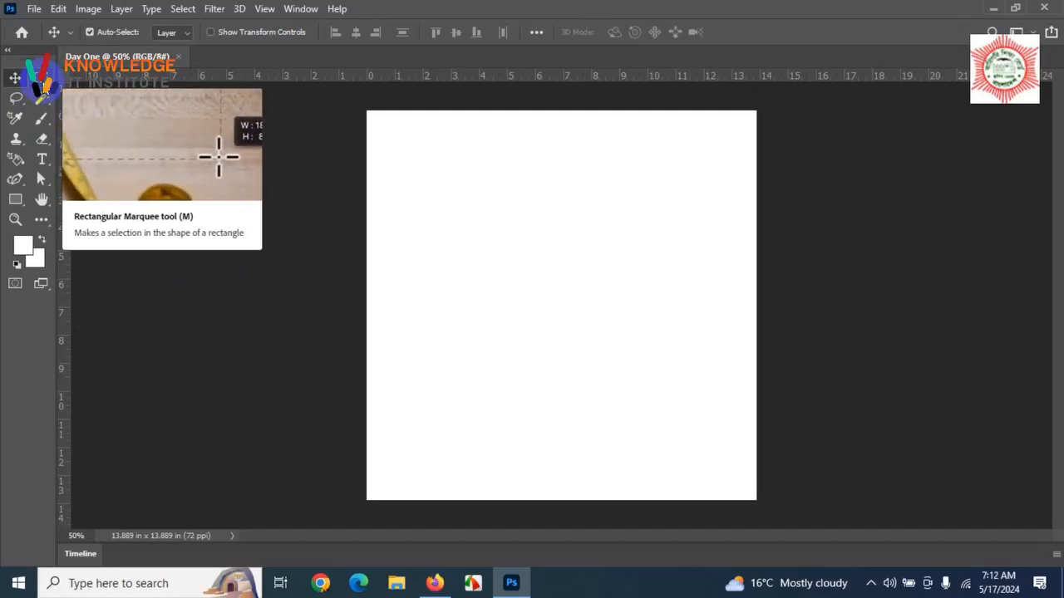
# Use the Rectangular Marquee tool to select a band about 5 in high across the full width of the canvas, near its middle.
pyautogui.moveTo(42, 77); pyautogui.dragTo(90, 96)
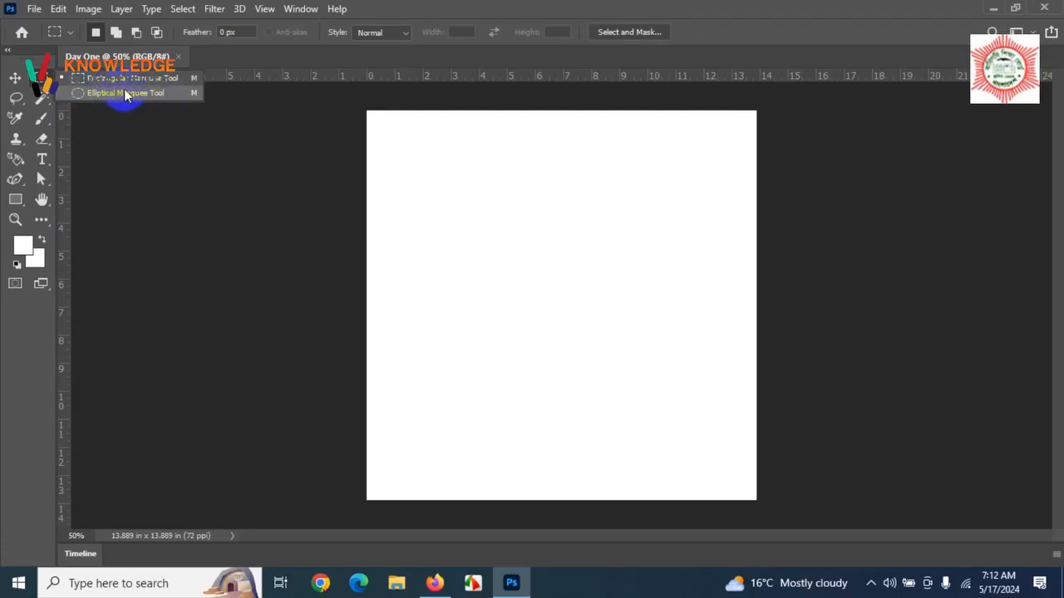
pyautogui.moveTo(124, 90); pyautogui.dragTo(99, 86)
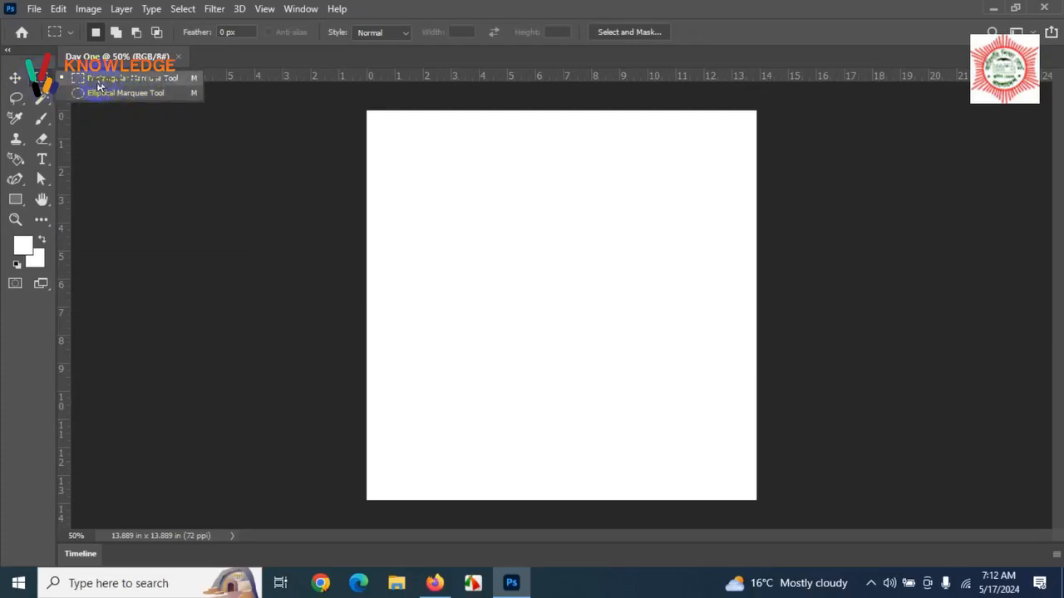
pyautogui.click(98, 85)
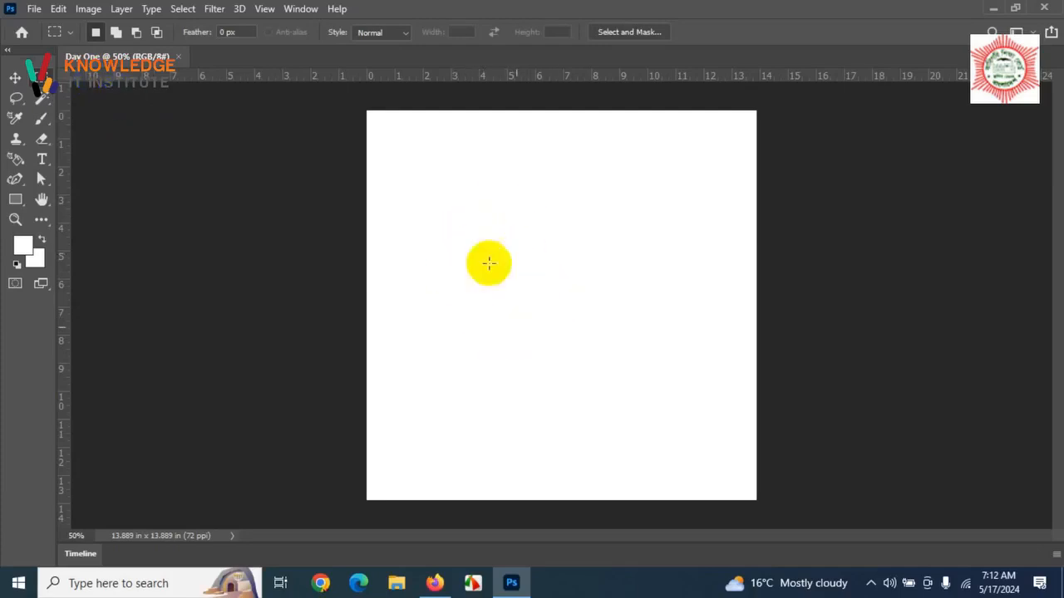
pyautogui.click(15, 80)
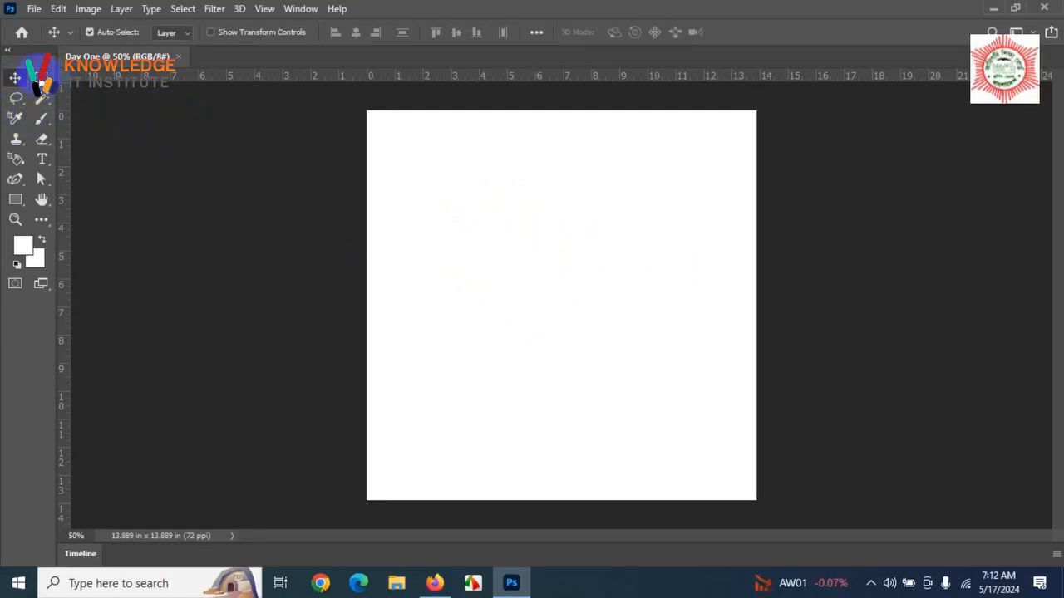
pyautogui.click(42, 79)
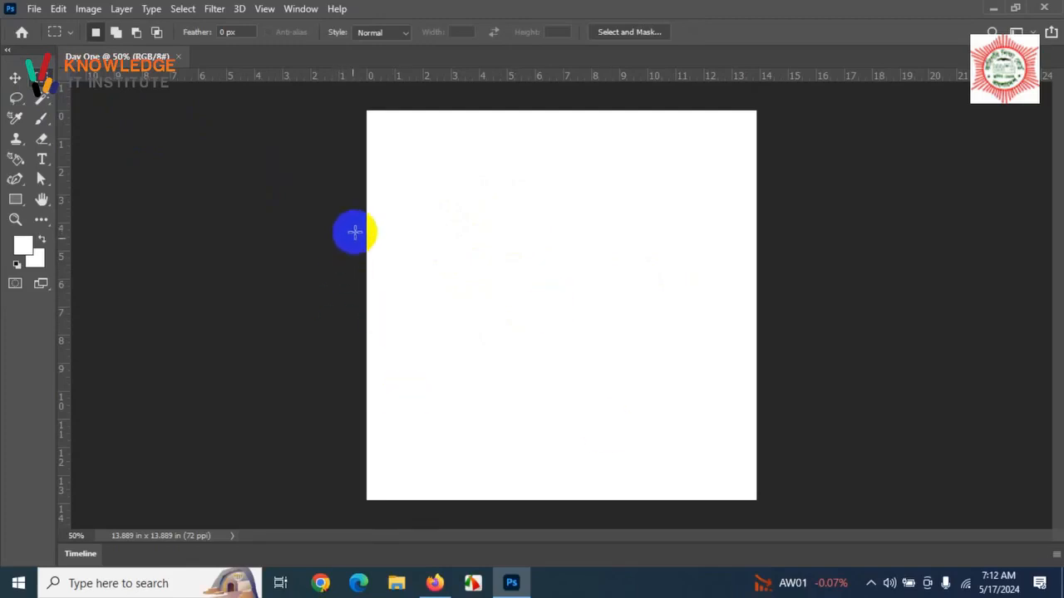
pyautogui.moveTo(373, 249); pyautogui.dragTo(595, 363)
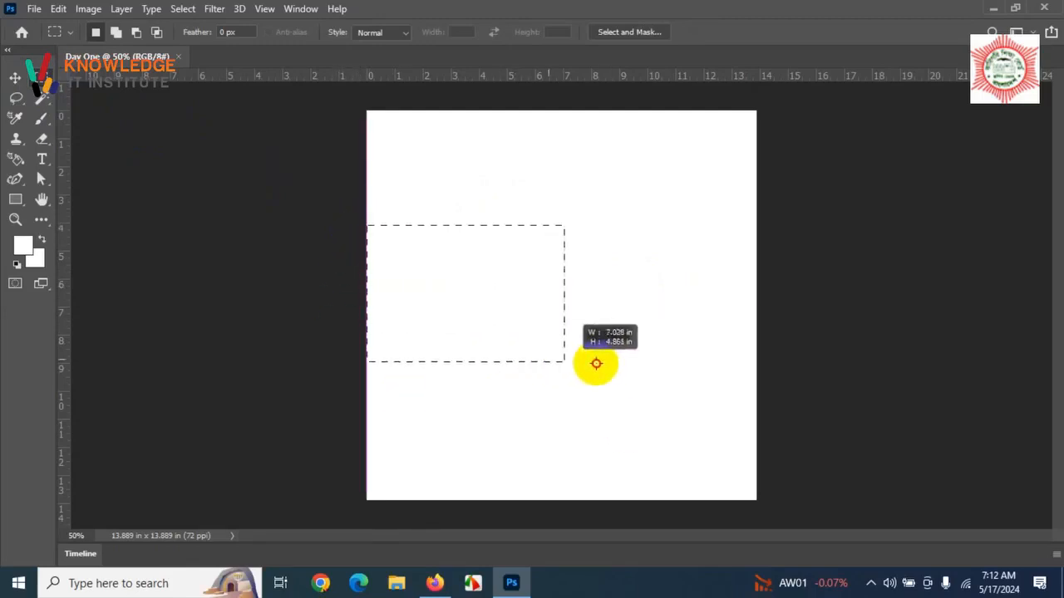
pyautogui.moveTo(765, 364); pyautogui.dragTo(808, 366)
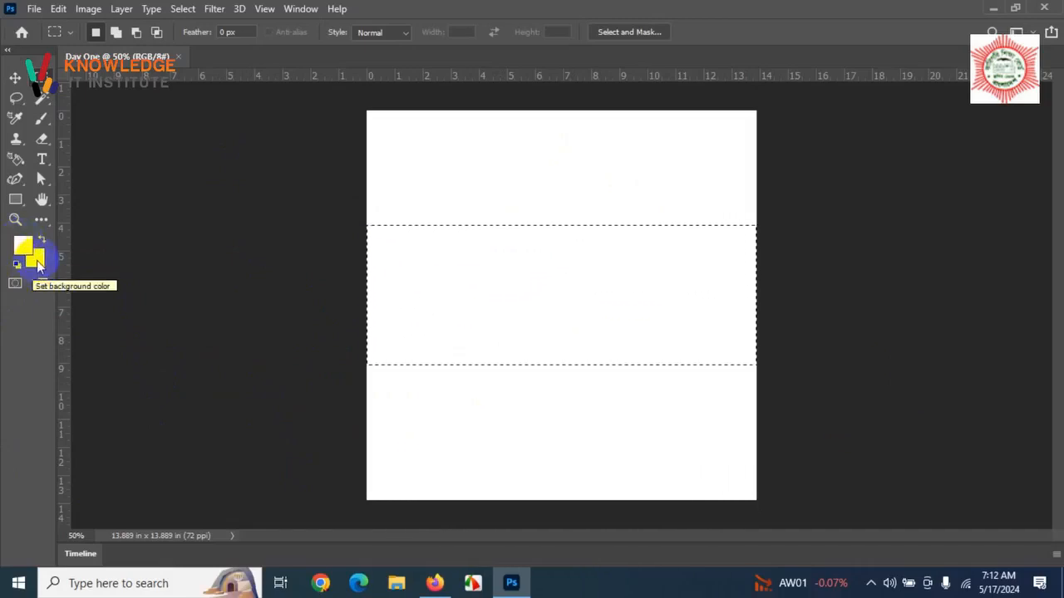
# Set the foreground color to the green 51ba0c.
pyautogui.click(22, 245)
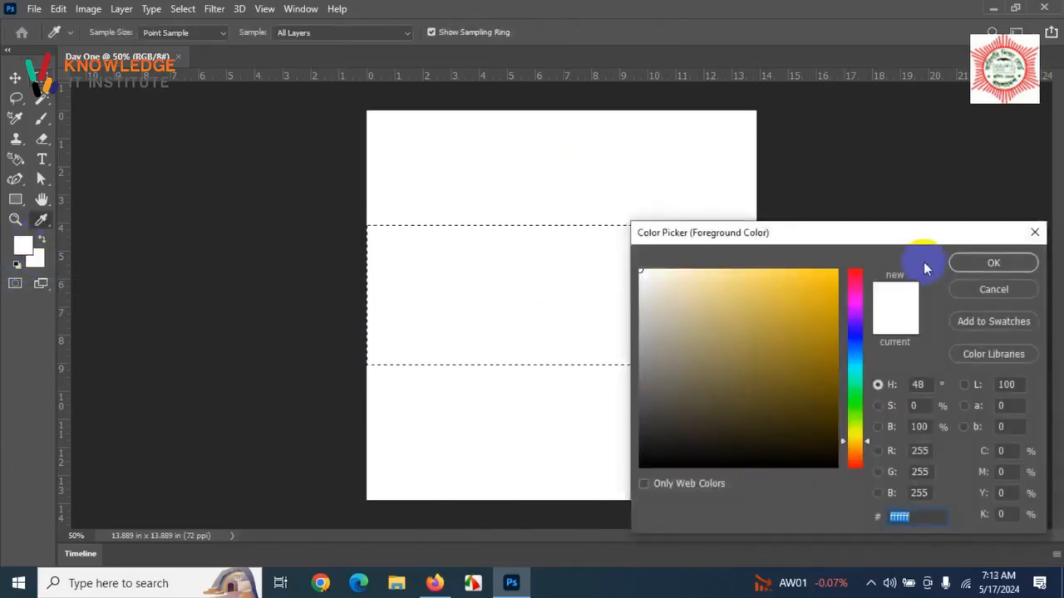
pyautogui.moveTo(881, 234); pyautogui.dragTo(524, 96)
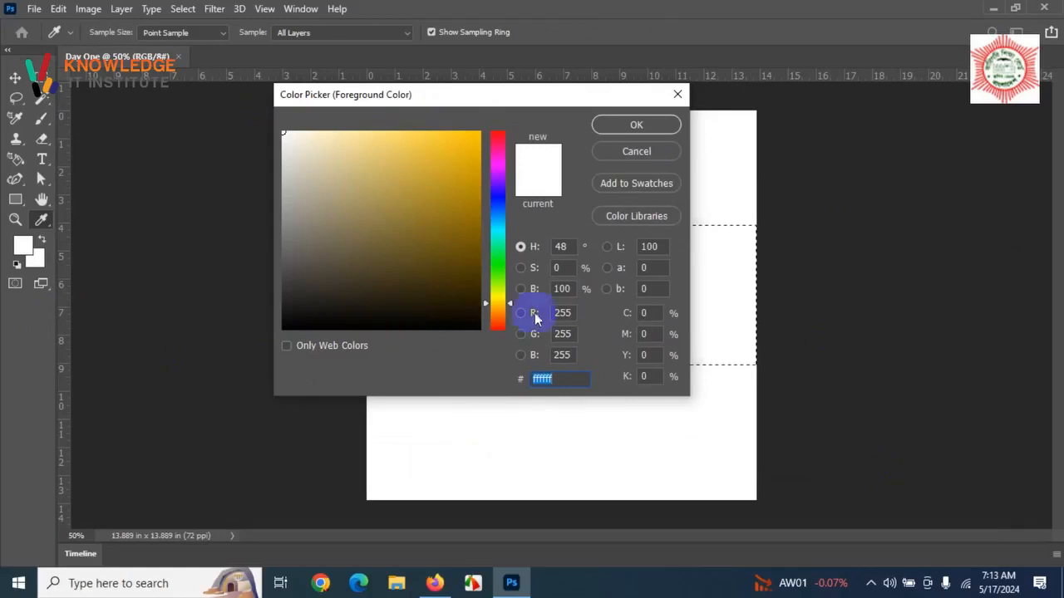
pyautogui.moveTo(509, 303)
pyautogui.mouseDown()
pyautogui.moveTo(510, 217)
pyautogui.moveTo(509, 304)
pyautogui.moveTo(507, 285)
pyautogui.mouseUp()
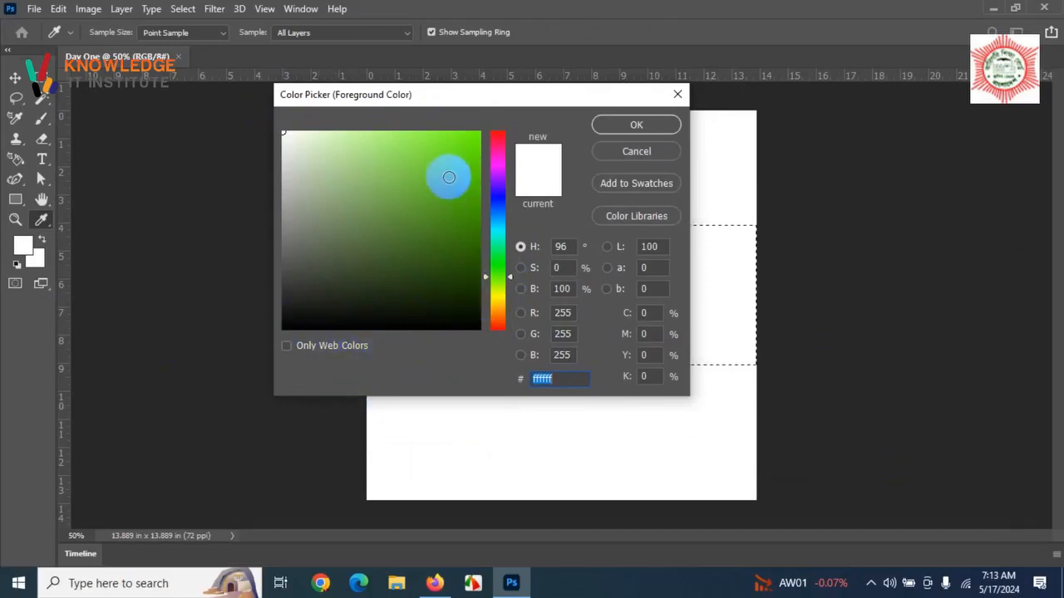
pyautogui.click(449, 176)
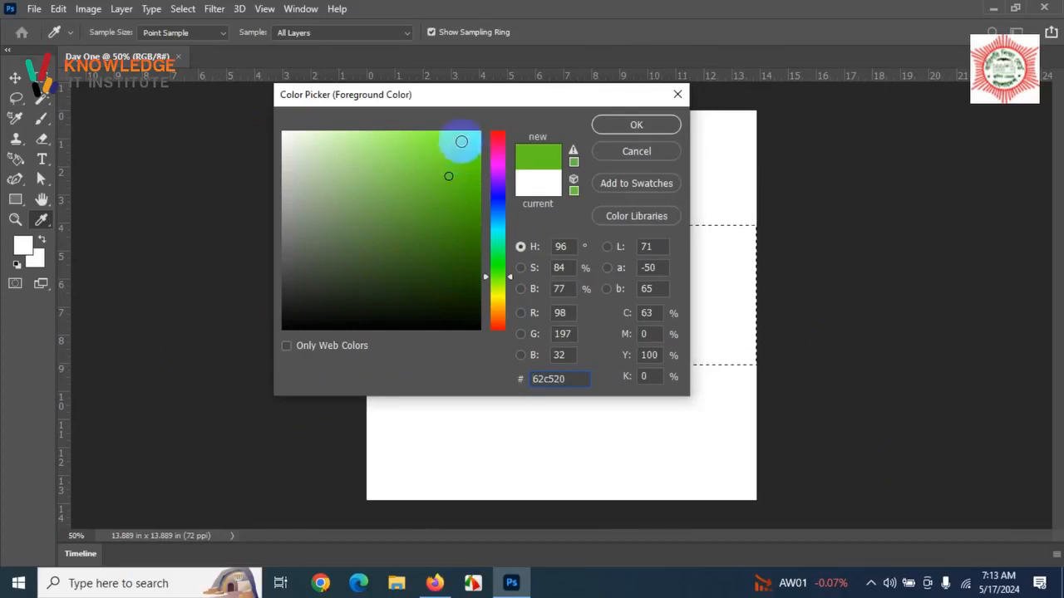
pyautogui.moveTo(462, 138); pyautogui.dragTo(468, 185)
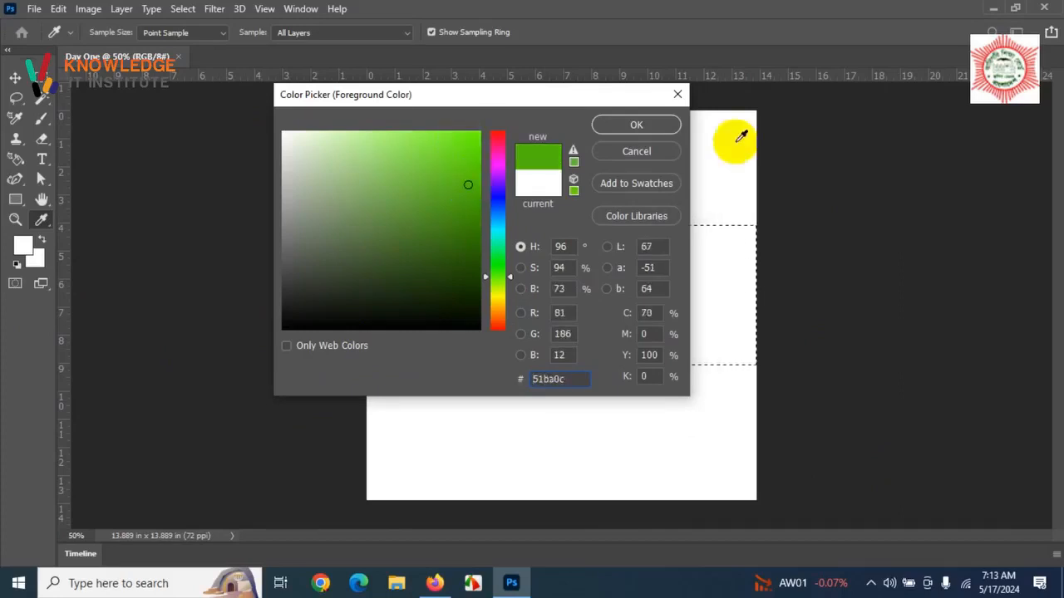
pyautogui.press('m')
pyautogui.click(637, 125)
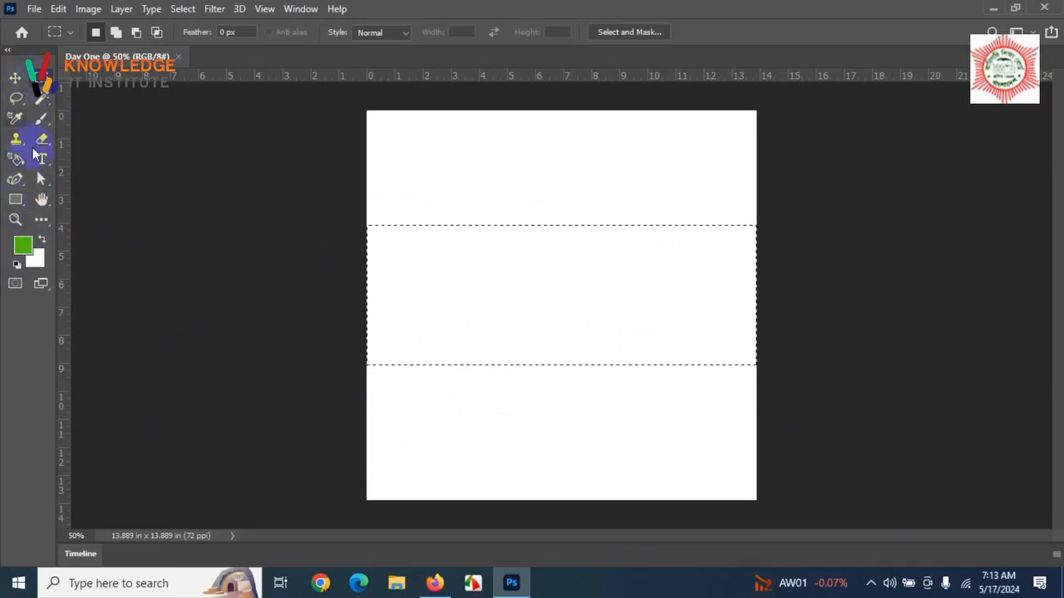
pyautogui.click(15, 159)
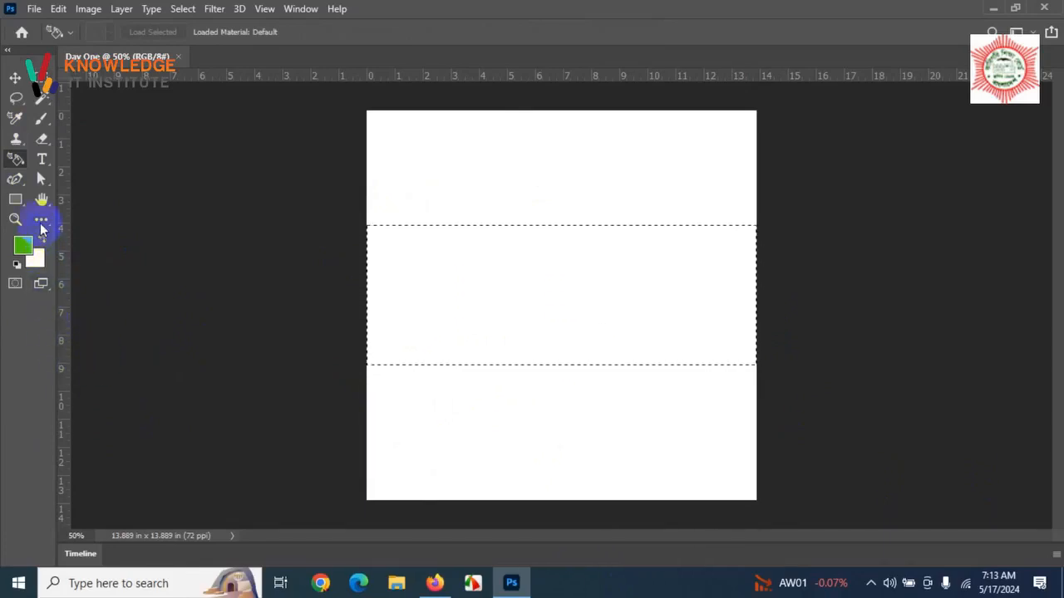
pyautogui.click(44, 222)
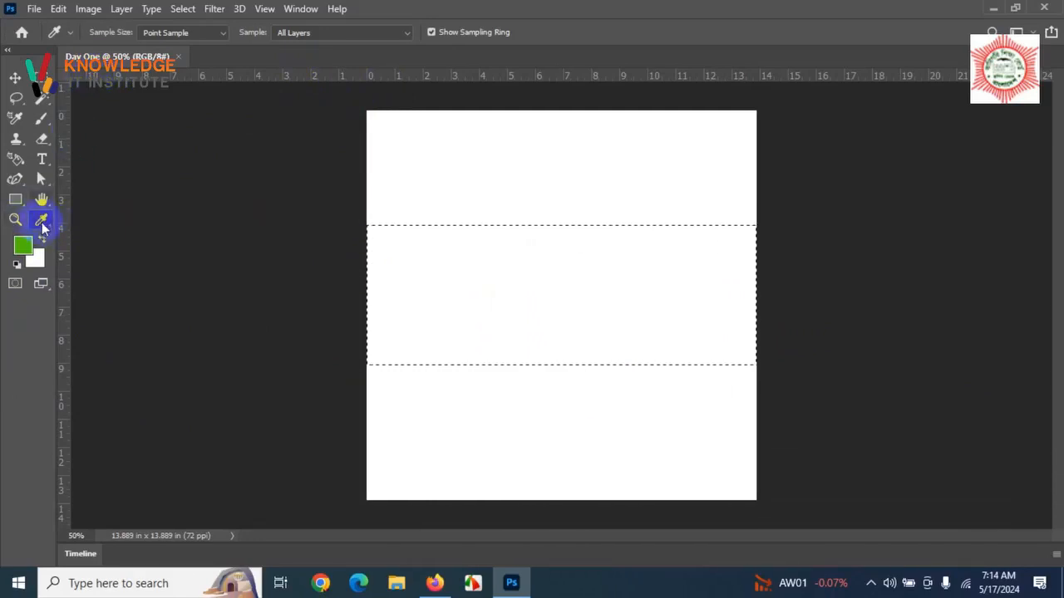
pyautogui.click(476, 32)
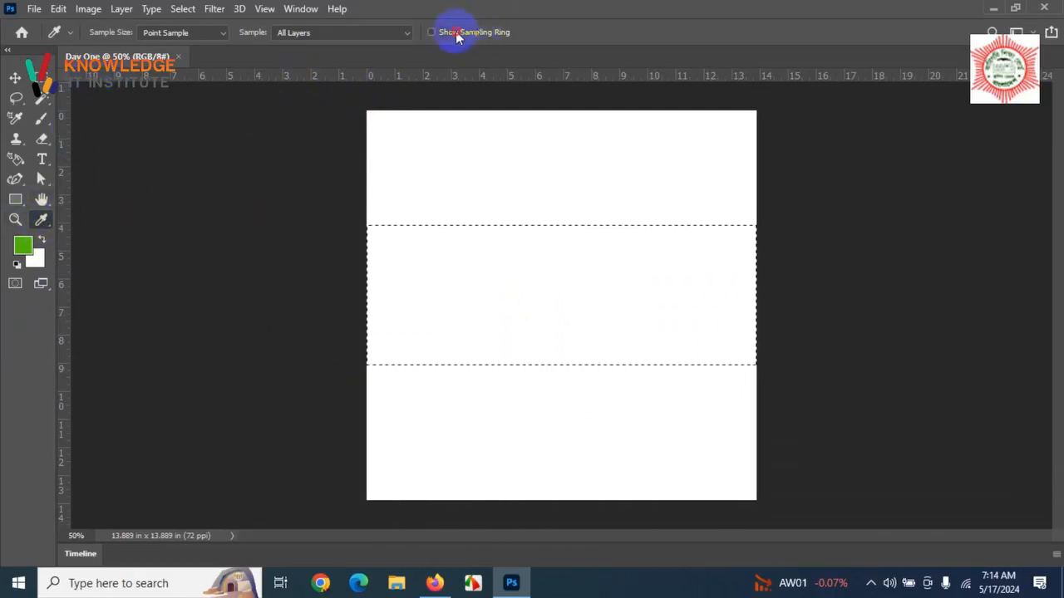
pyautogui.click(457, 33)
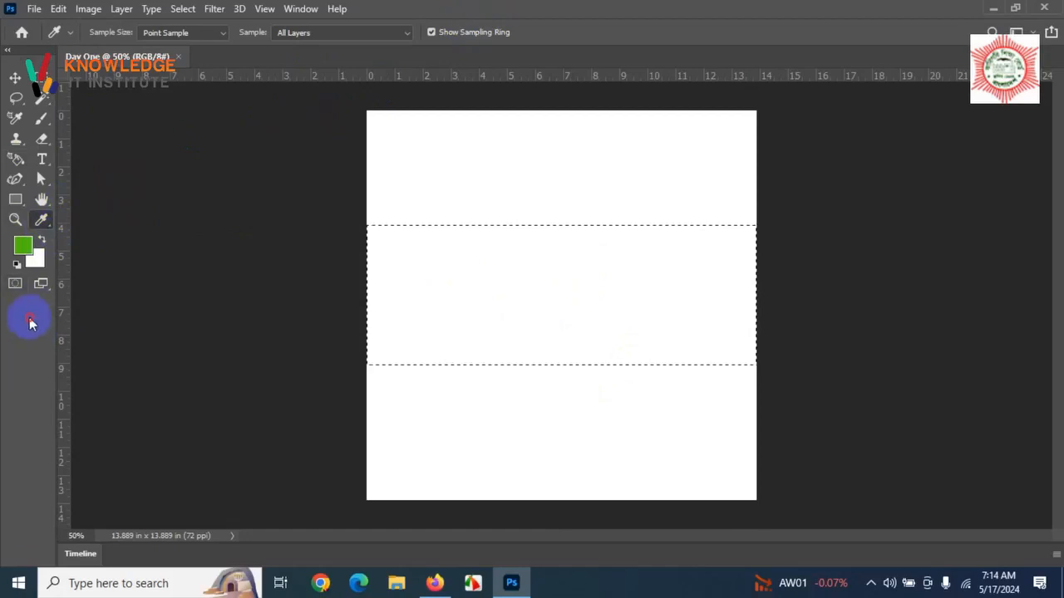
# Switch to full-screen mode with the menu bar, decline the complete full-screen mode, and return to standard screen mode.
pyautogui.click(42, 285)
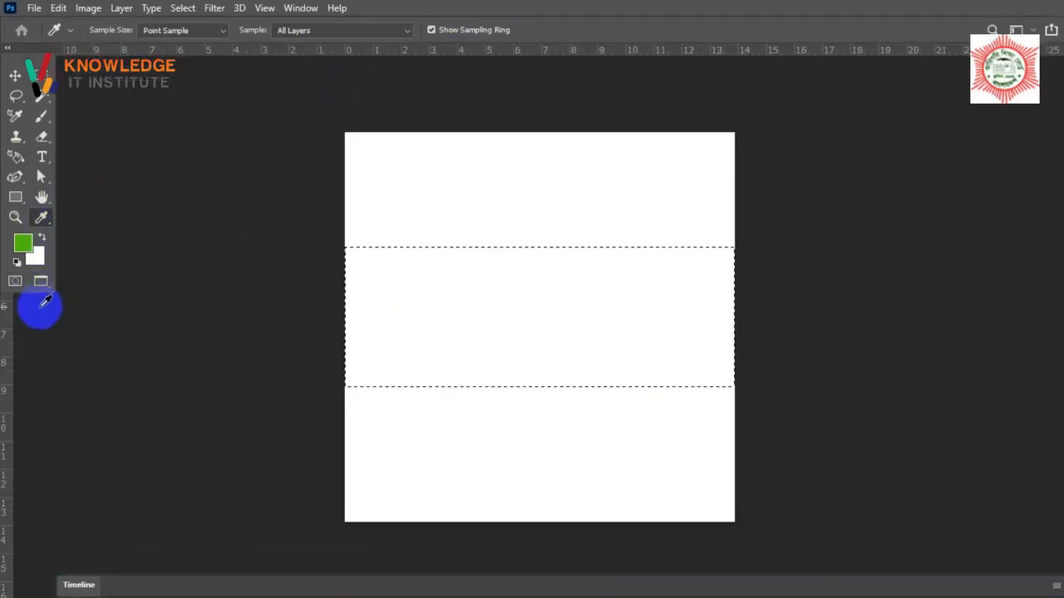
pyautogui.click(43, 285)
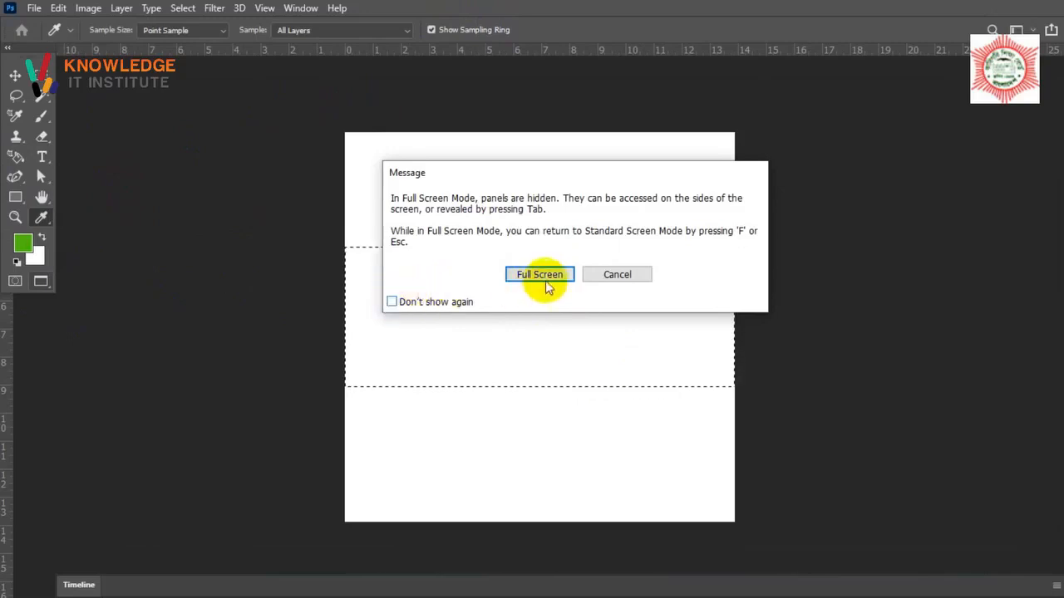
pyautogui.click(393, 302)
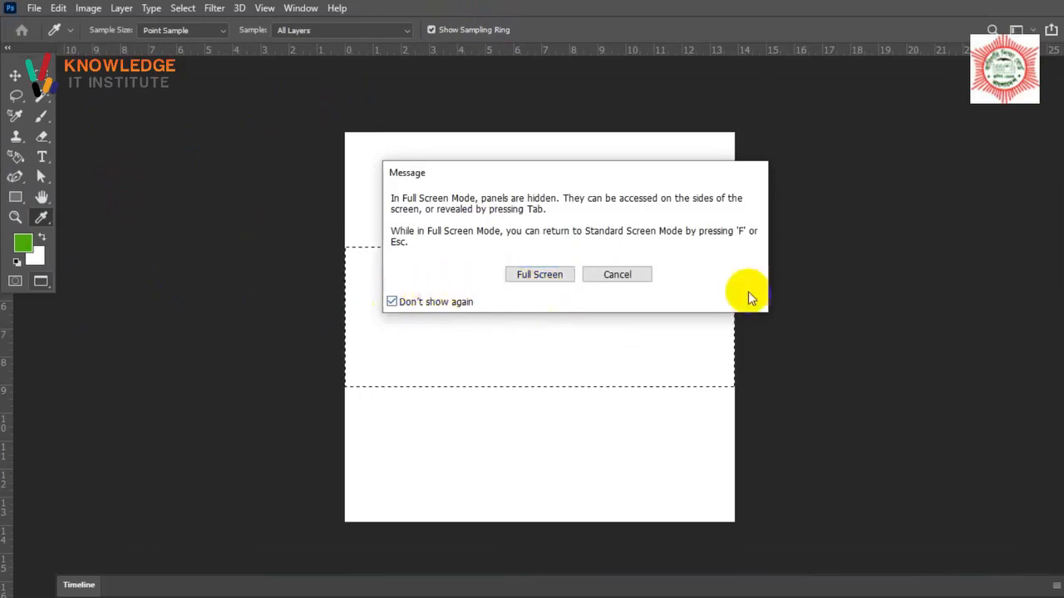
pyautogui.click(615, 274)
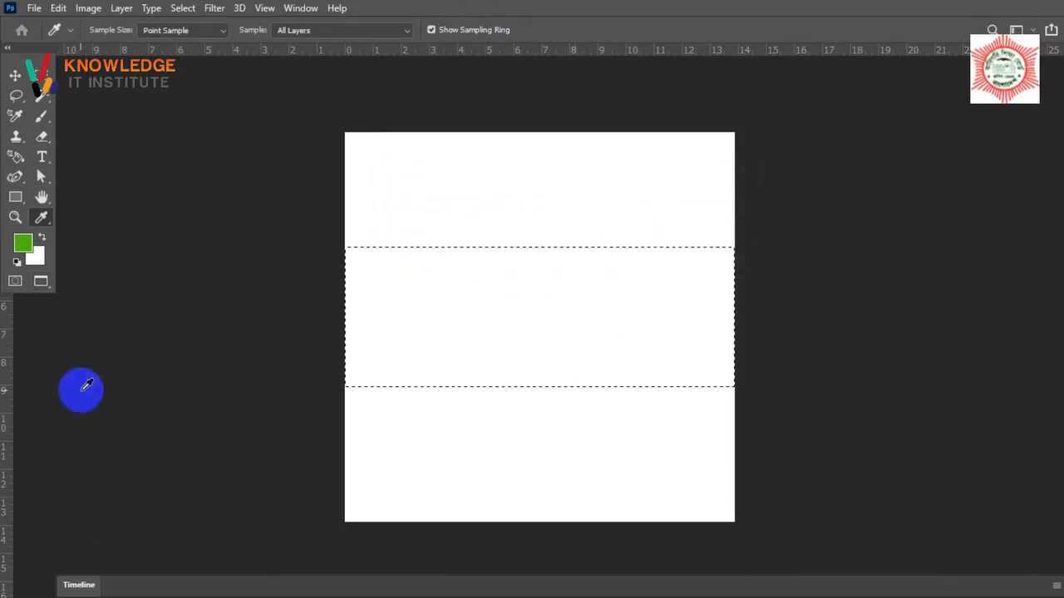
pyautogui.press('f')
pyautogui.press('f')
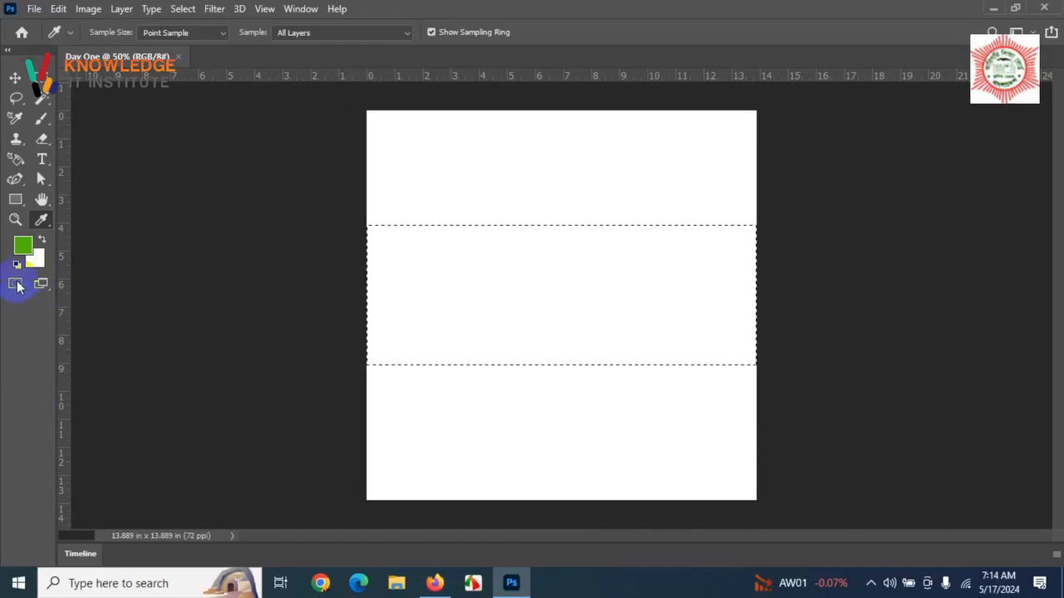
pyautogui.click(43, 220)
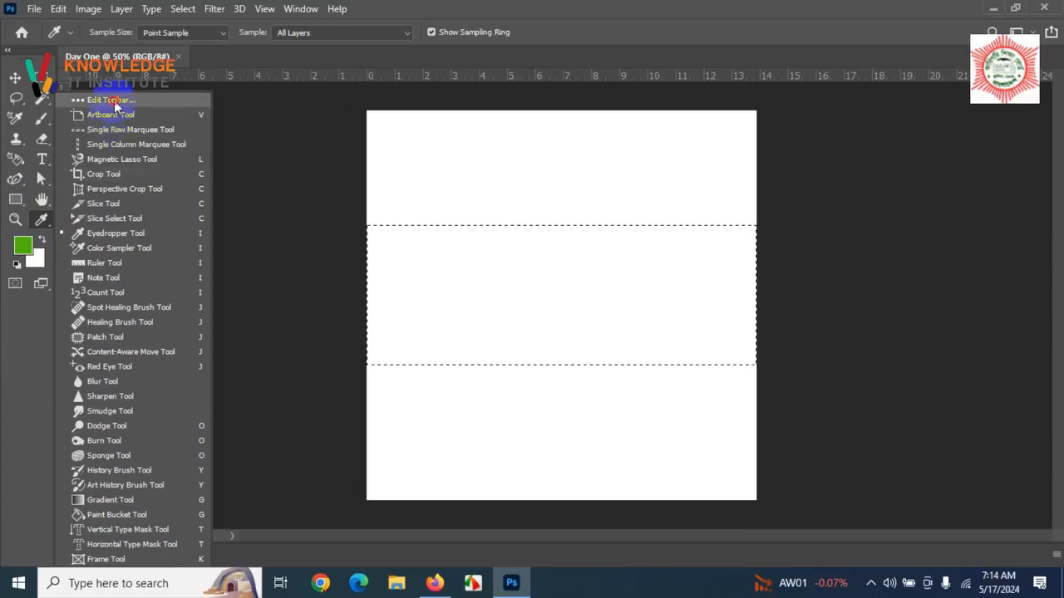
pyautogui.click(113, 101)
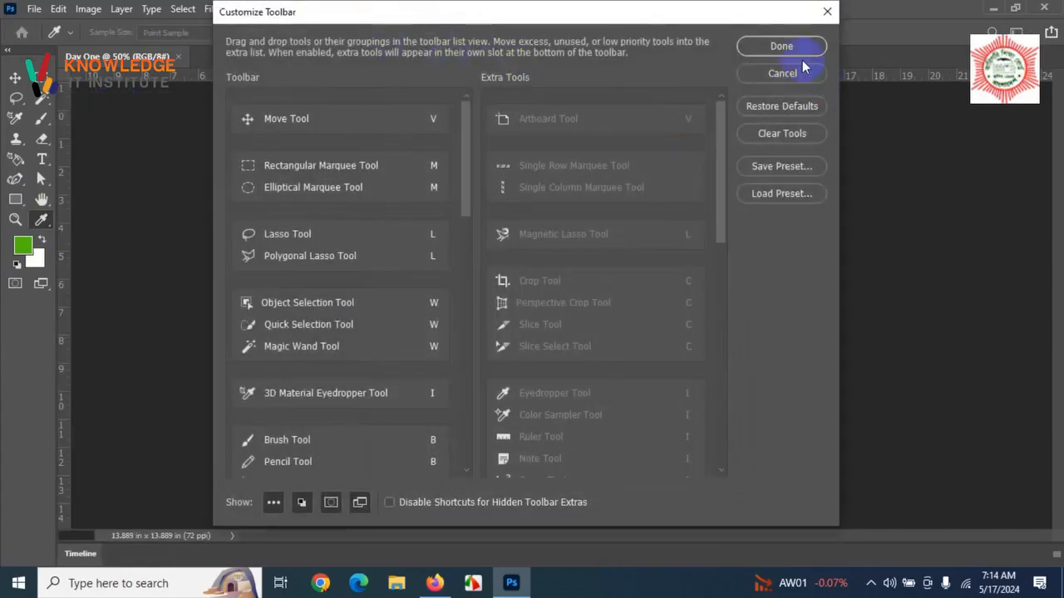
pyautogui.click(827, 11)
# Customize the toolbar by moving the Paint Bucket Tool from the extra tools into its own group between the lasso and object selection groups.
pyautogui.click(40, 223)
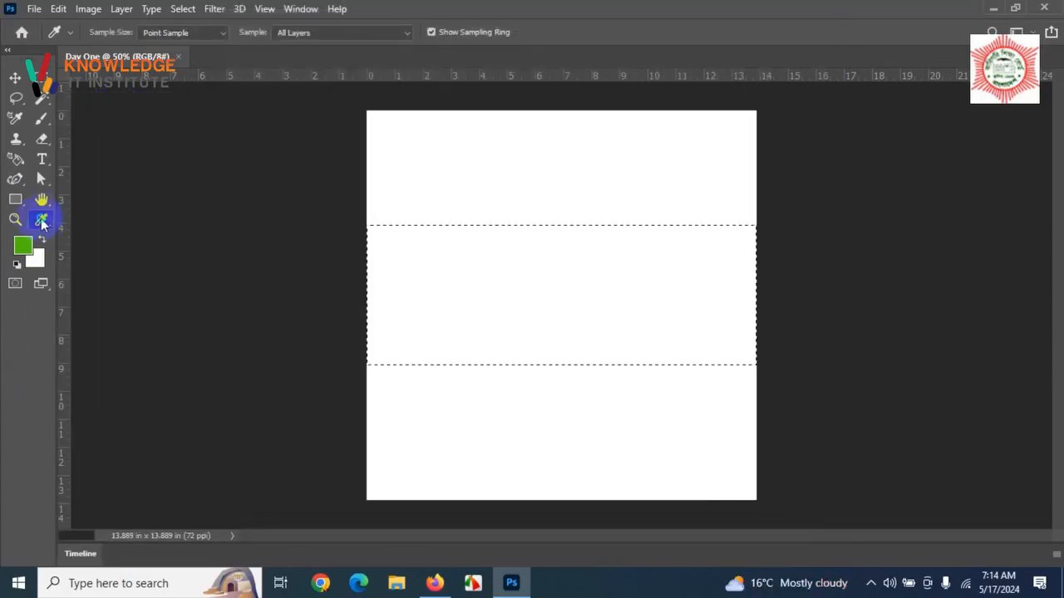
pyautogui.click(119, 101)
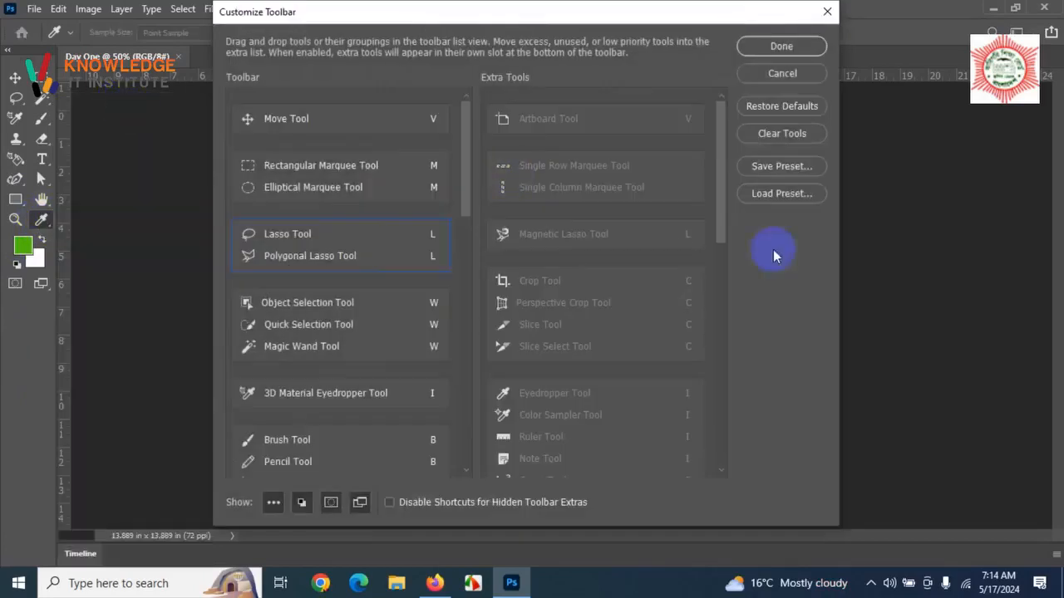
pyautogui.moveTo(498, 19); pyautogui.dragTo(449, 23)
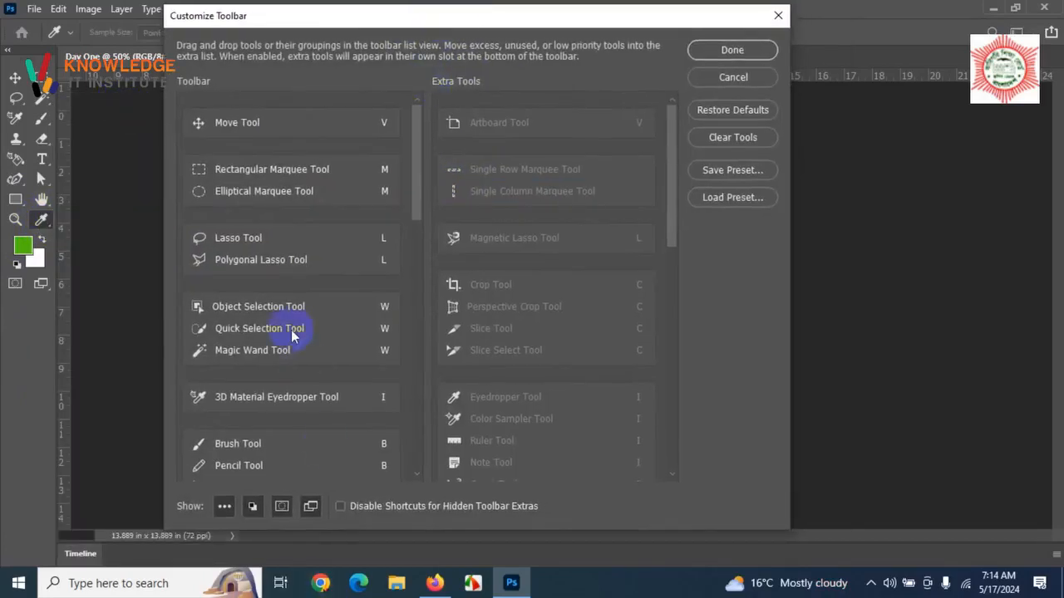
pyautogui.scroll(-3, 292, 352)
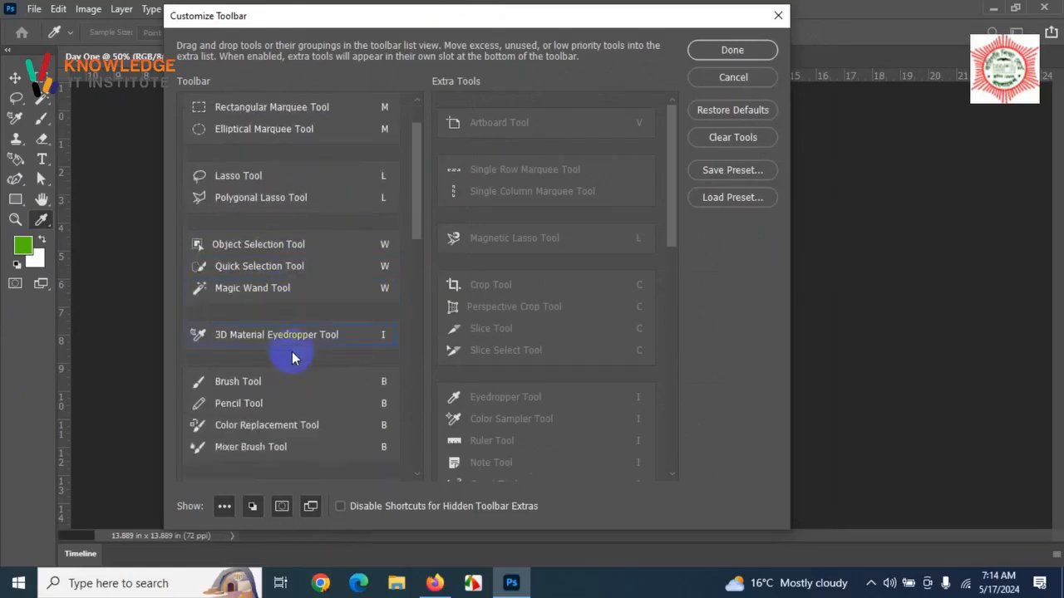
pyautogui.scroll(-2, 543, 412)
pyautogui.scroll(-3, 543, 412)
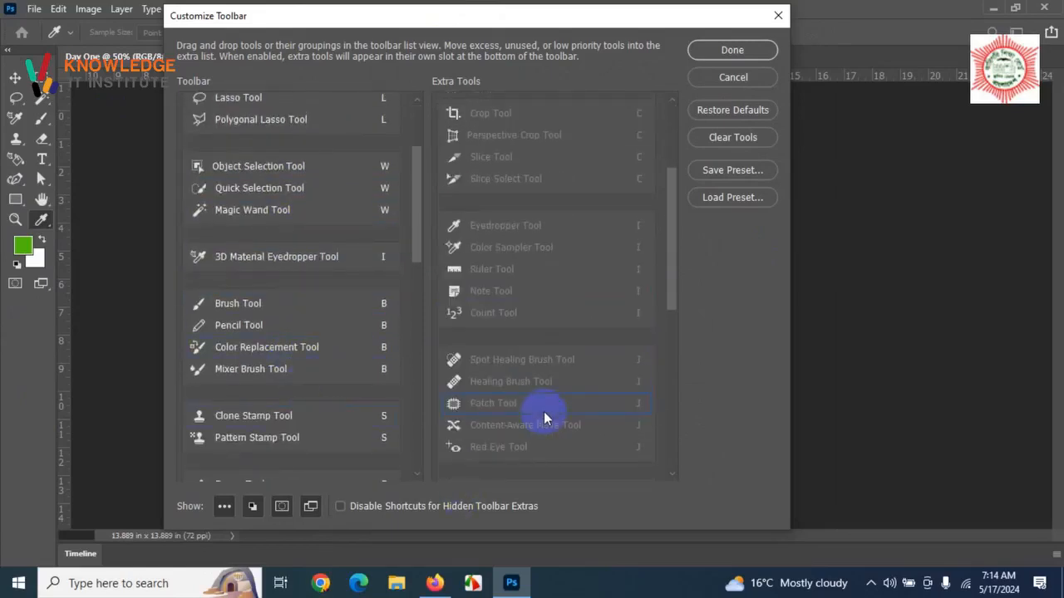
pyautogui.scroll(2, 543, 410)
pyautogui.scroll(-4, 543, 409)
pyautogui.scroll(-8, 545, 415)
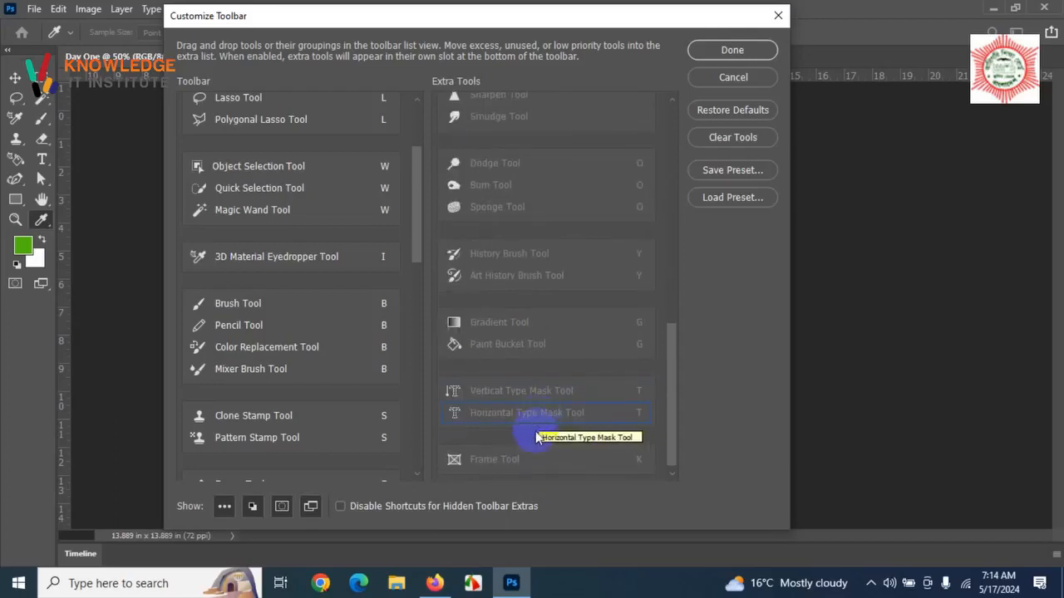
pyautogui.scroll(3, 278, 249)
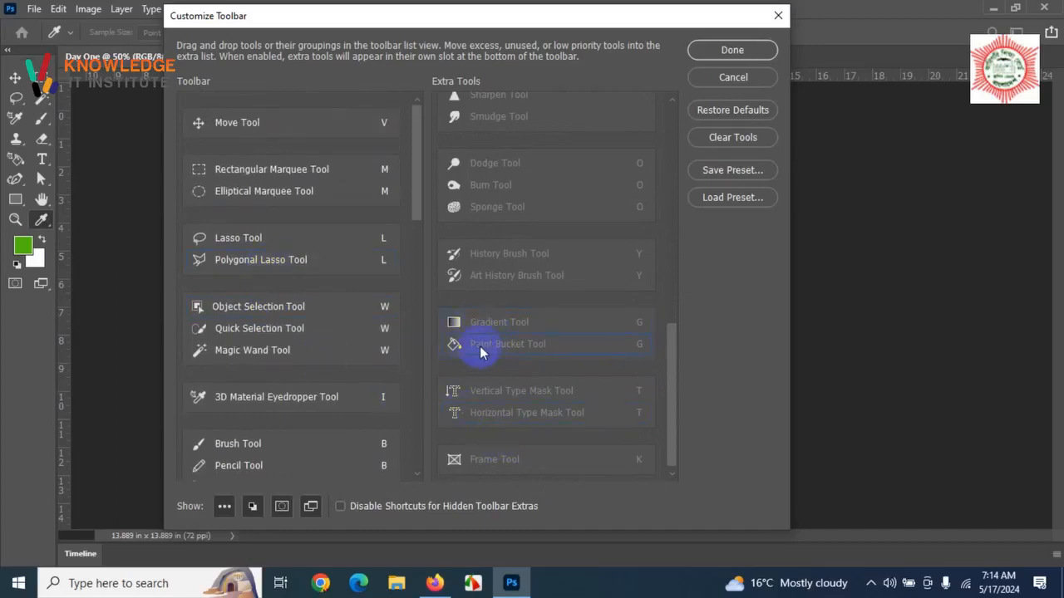
pyautogui.moveTo(482, 353)
pyautogui.mouseDown()
pyautogui.moveTo(197, 266)
pyautogui.moveTo(223, 291)
pyautogui.mouseUp()
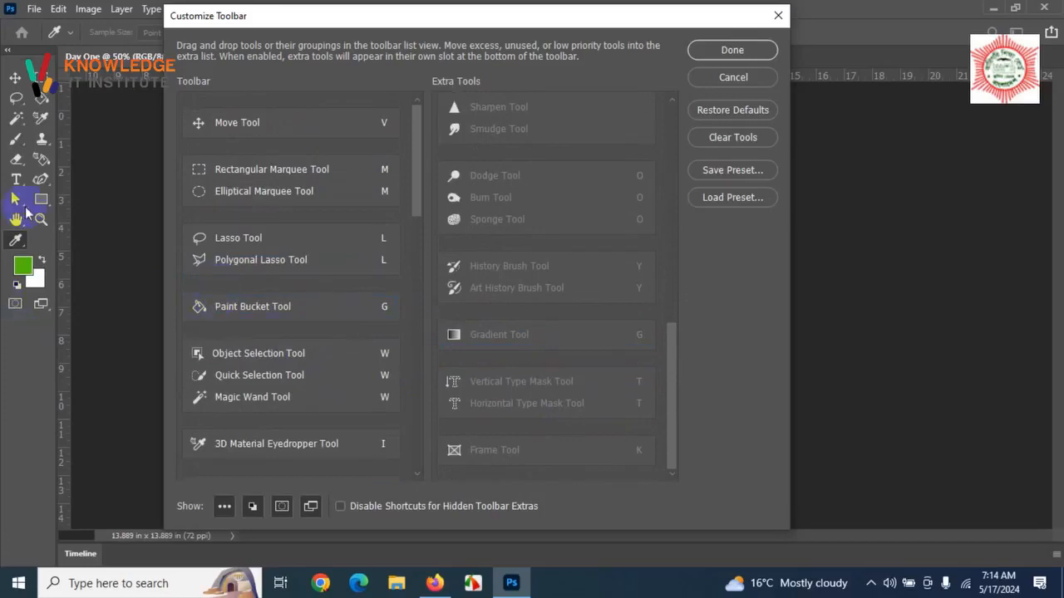
# Add the Gradient Tool to the Paint Bucket Tool's group in the toolbar and apply the customization.
pyautogui.moveTo(298, 354)
pyautogui.mouseDown()
pyautogui.moveTo(238, 337)
pyautogui.moveTo(240, 327)
pyautogui.moveTo(271, 324)
pyautogui.mouseUp()
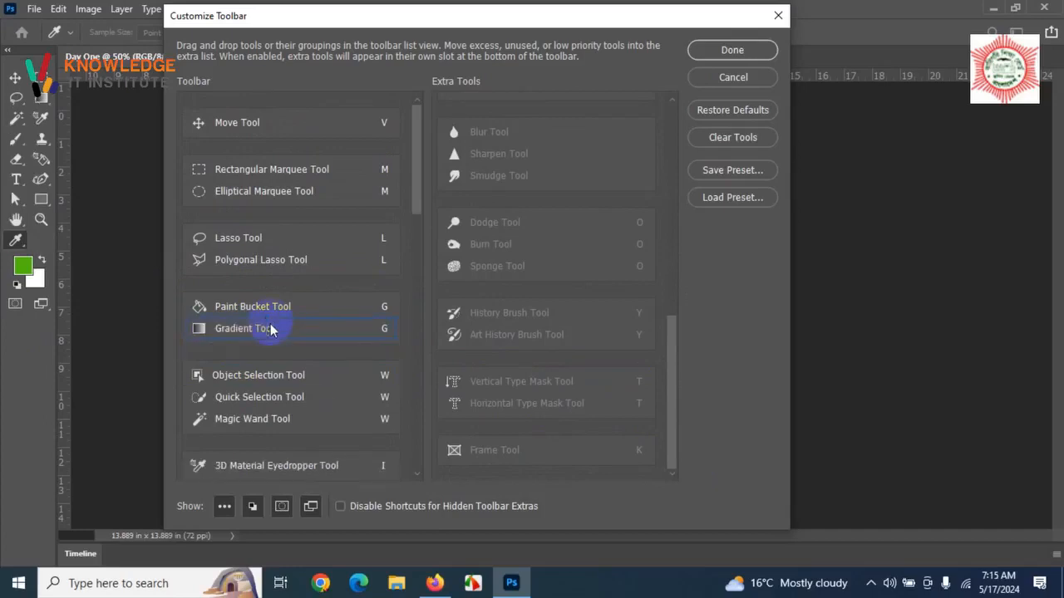
pyautogui.click(721, 48)
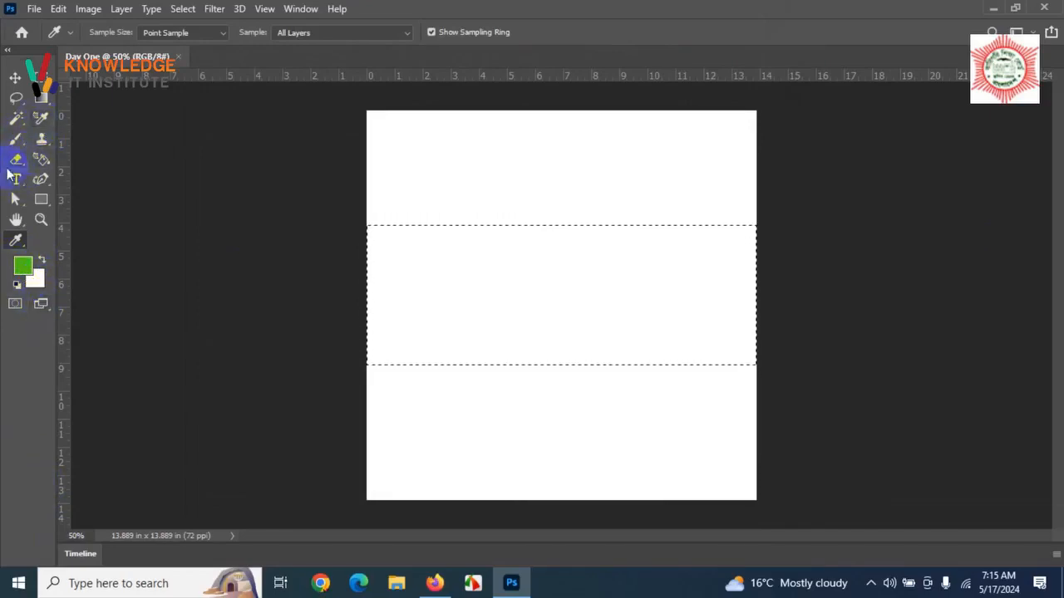
pyautogui.click(40, 166)
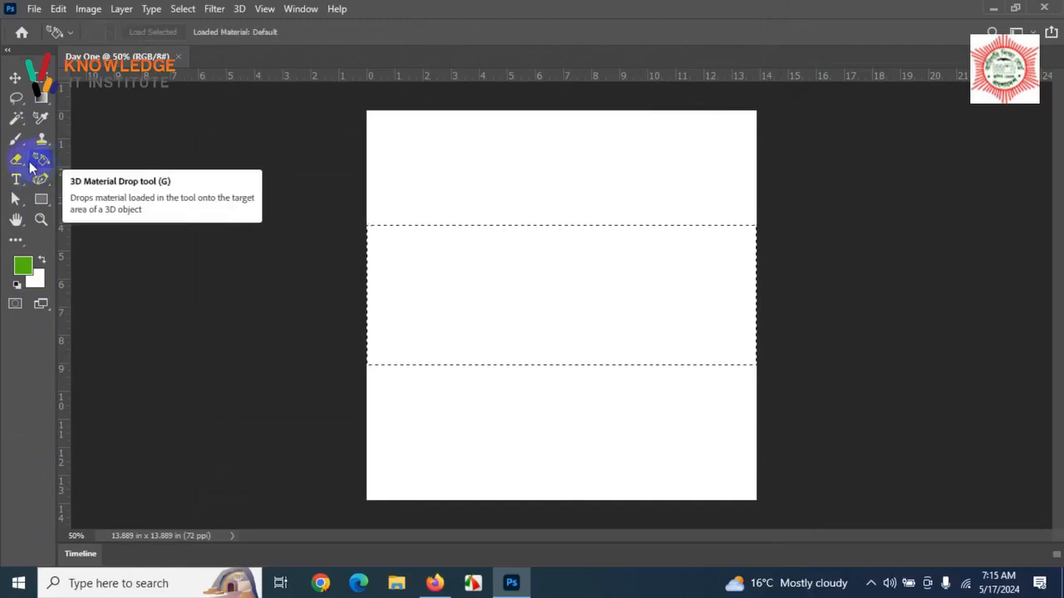
pyautogui.click(17, 160)
pyautogui.click(15, 180)
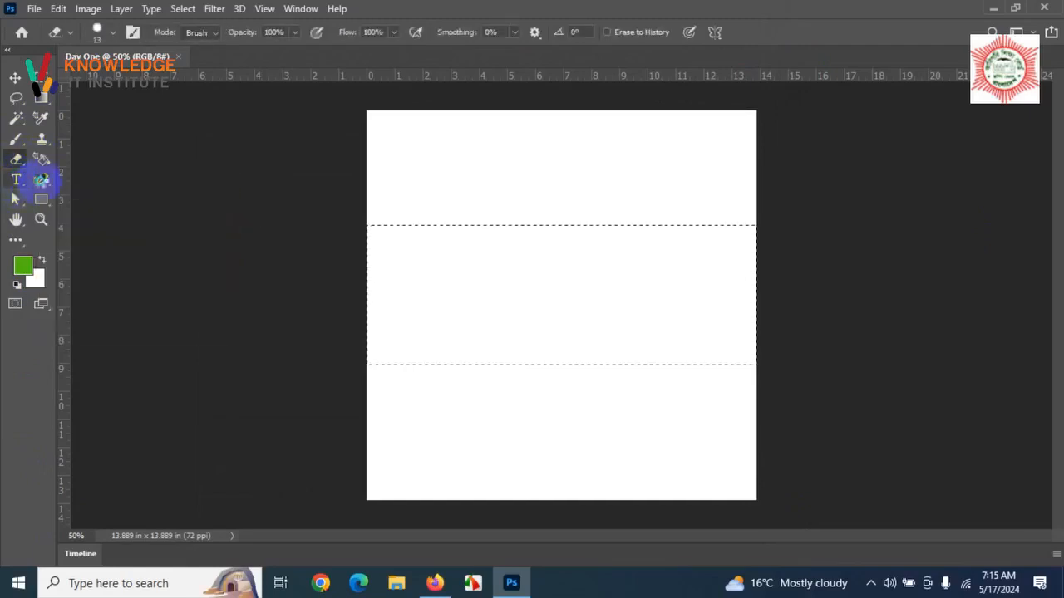
pyautogui.click(36, 185)
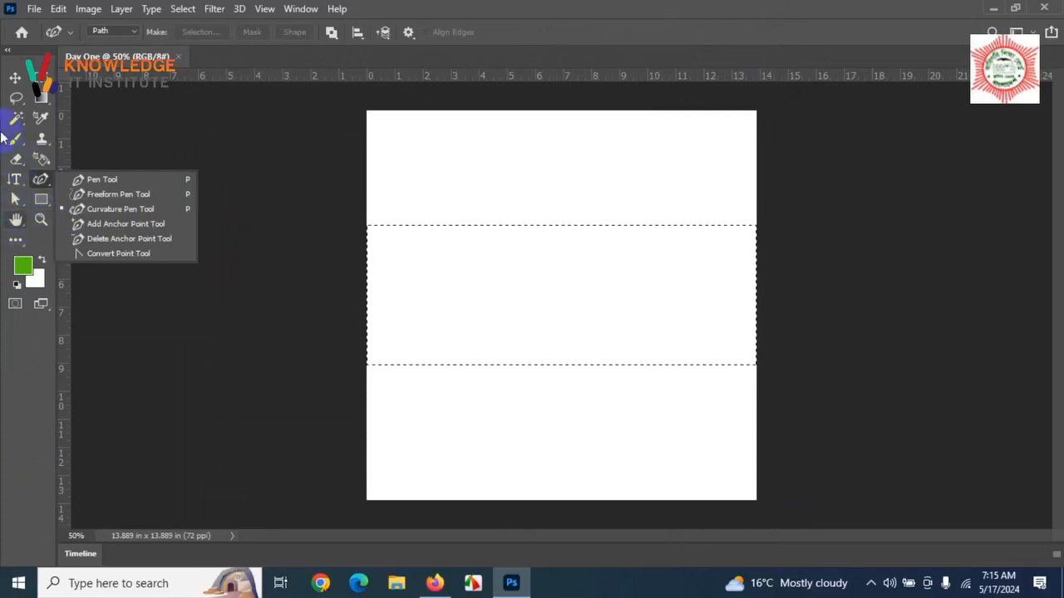
# Fill the selected band with the green foreground color using the Paint Bucket Tool, and deselect it.
pyautogui.click(40, 100)
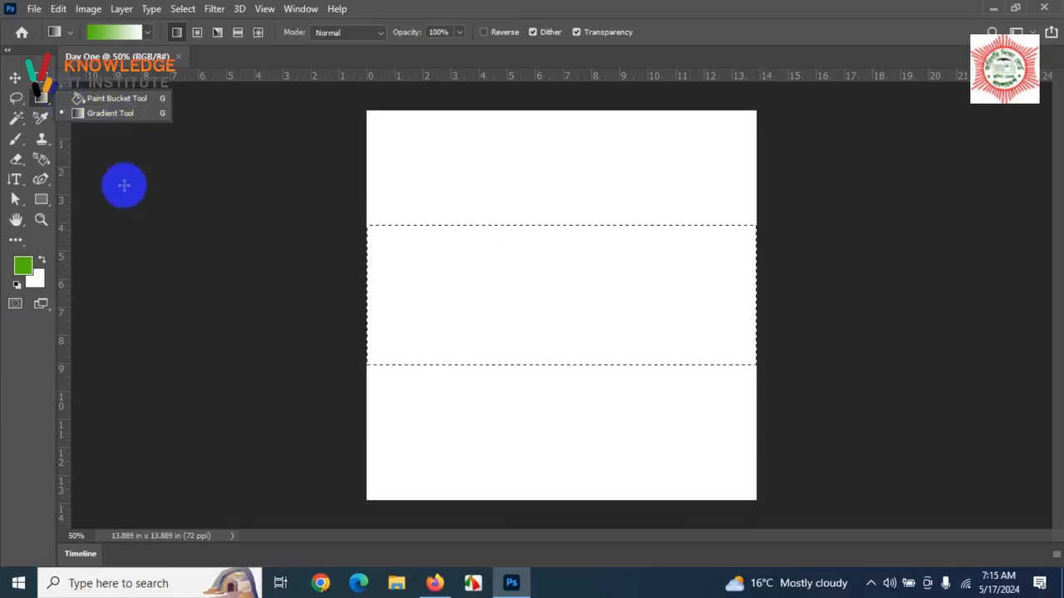
pyautogui.click(93, 100)
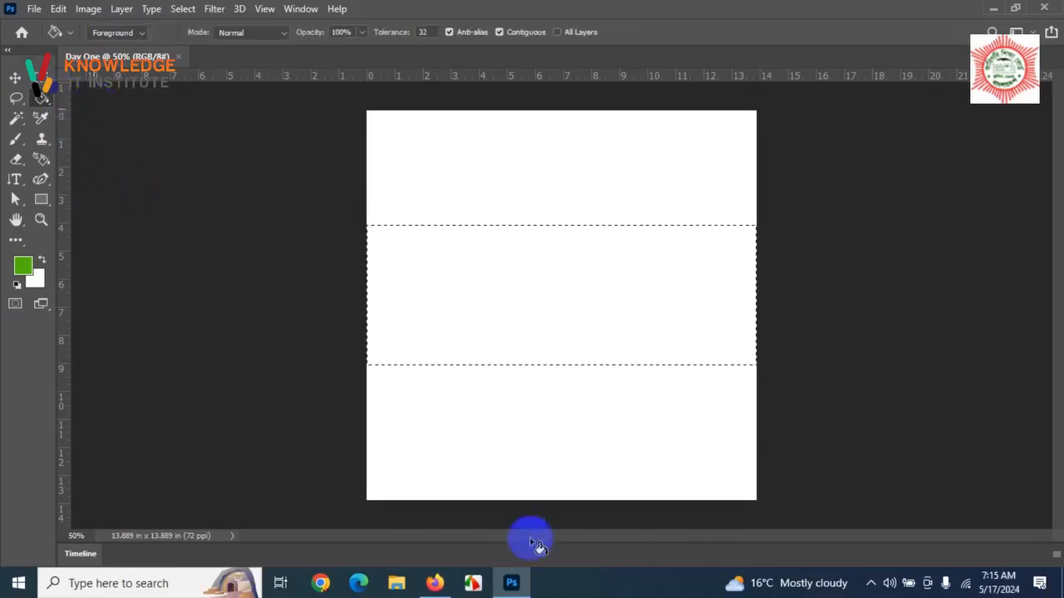
pyautogui.click(523, 282)
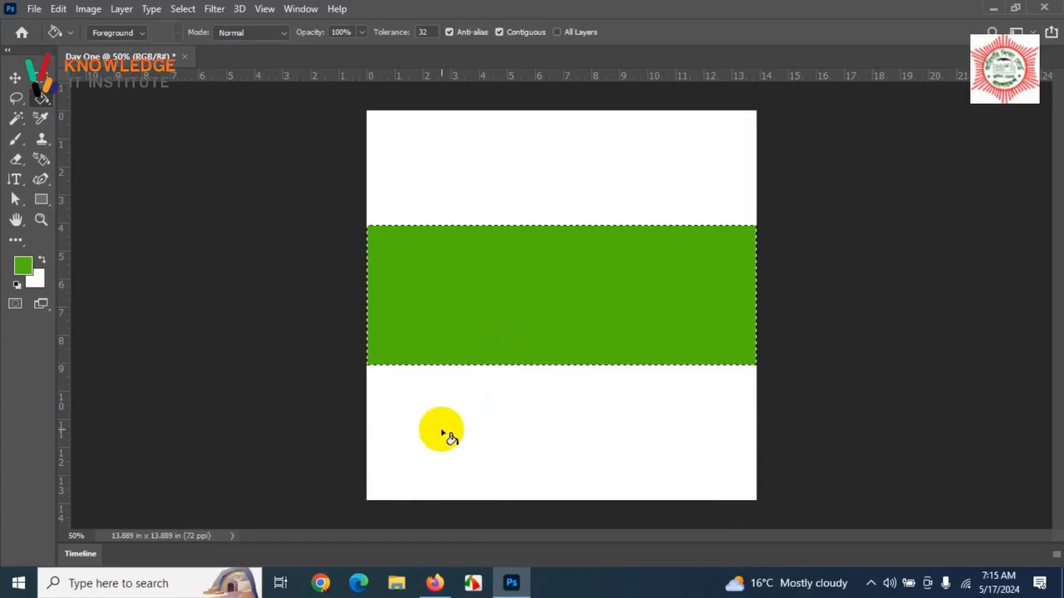
pyautogui.click(181, 10)
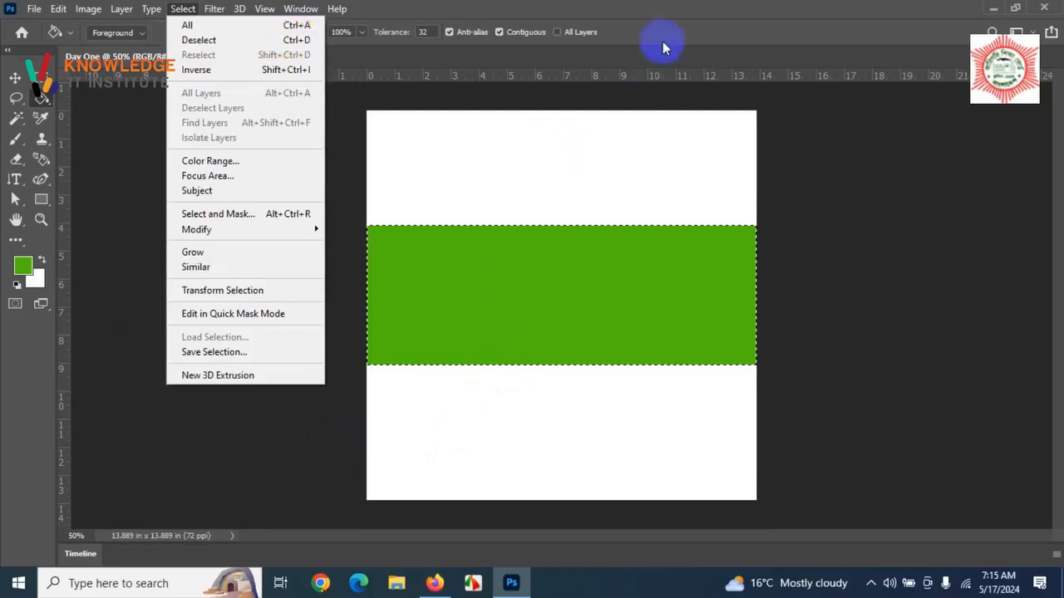
pyautogui.click(675, 8)
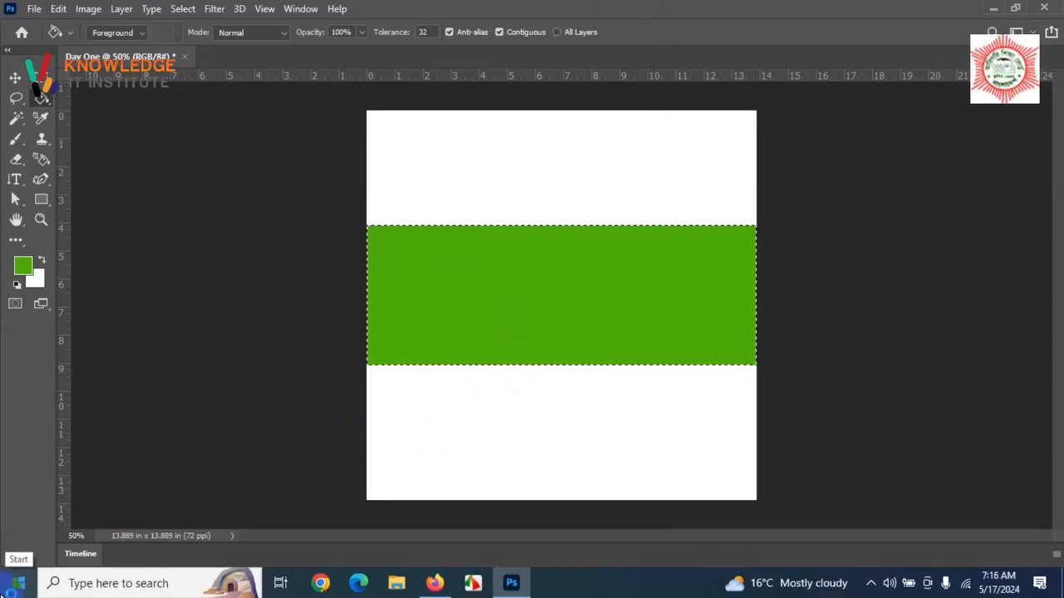
pyautogui.hotkey('ctrl', 'd')
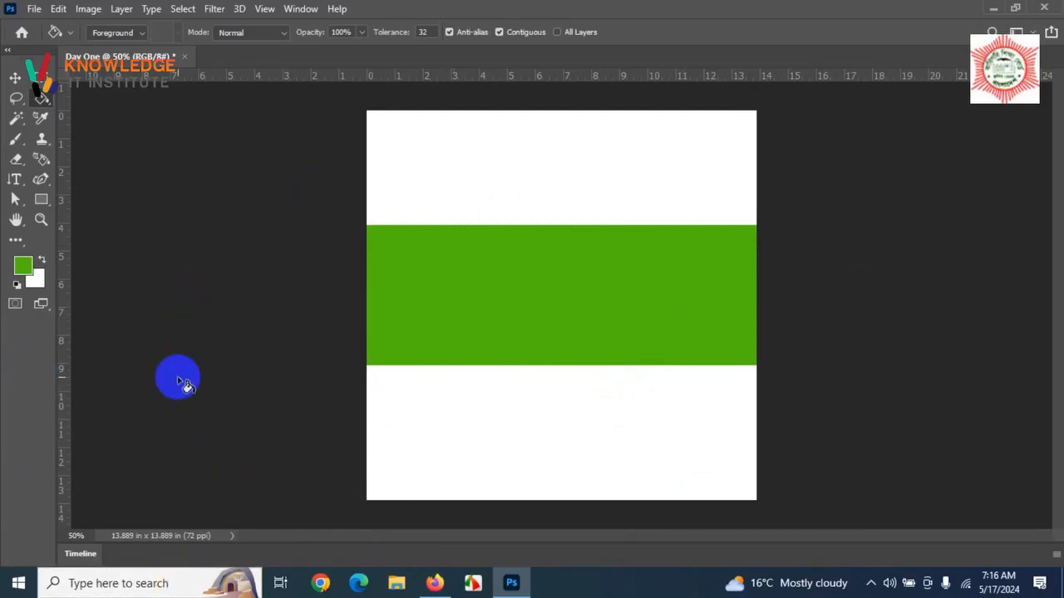
# Make a circular selection about 3.9 in across with the Elliptical Marquee Tool and position it at the middle of the green band.
pyautogui.click(44, 83)
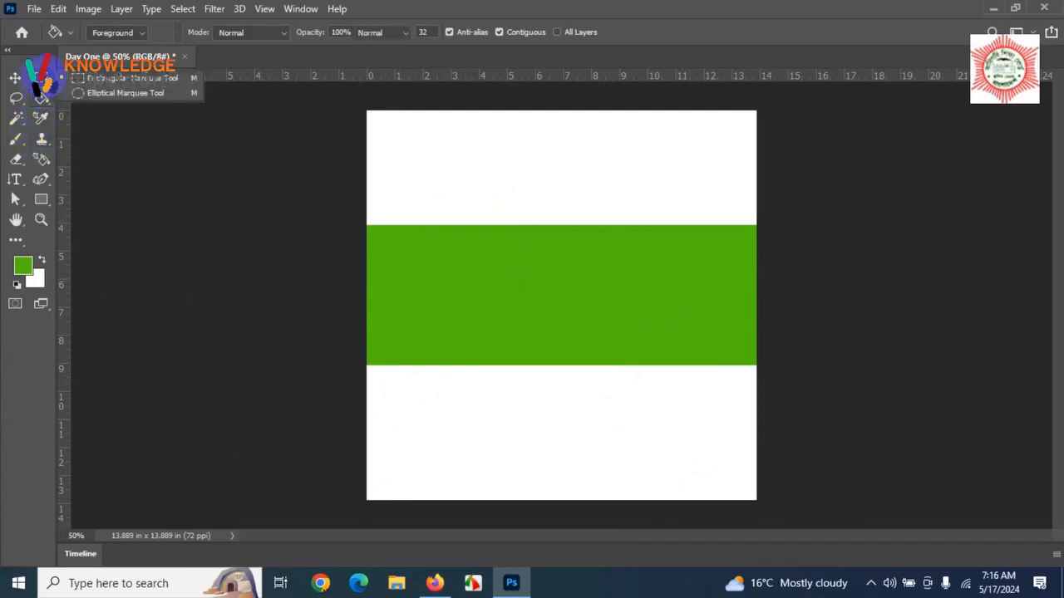
pyautogui.click(113, 98)
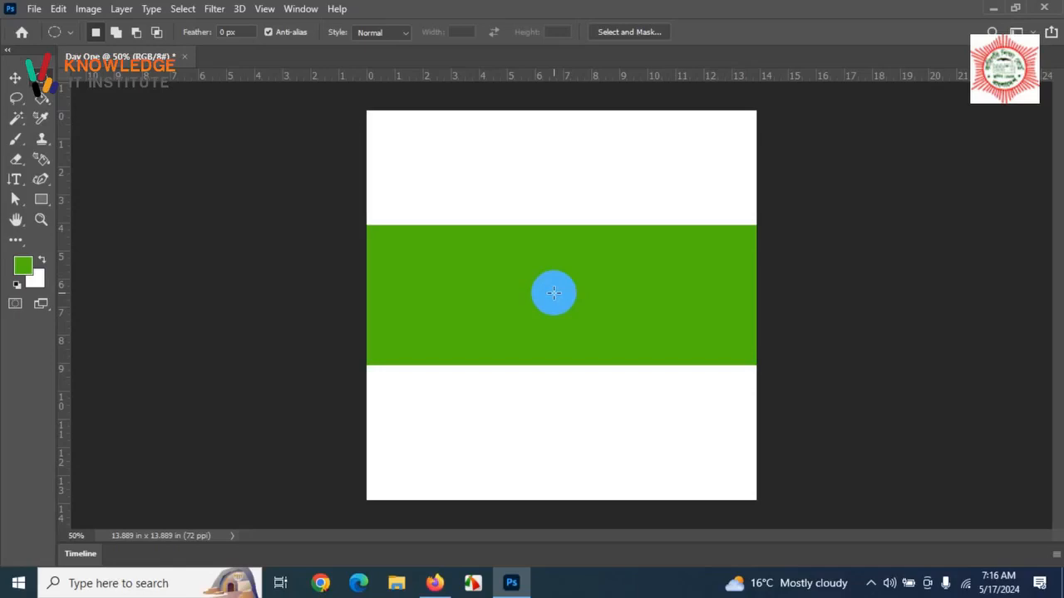
pyautogui.moveTo(554, 292); pyautogui.dragTo(685, 404)
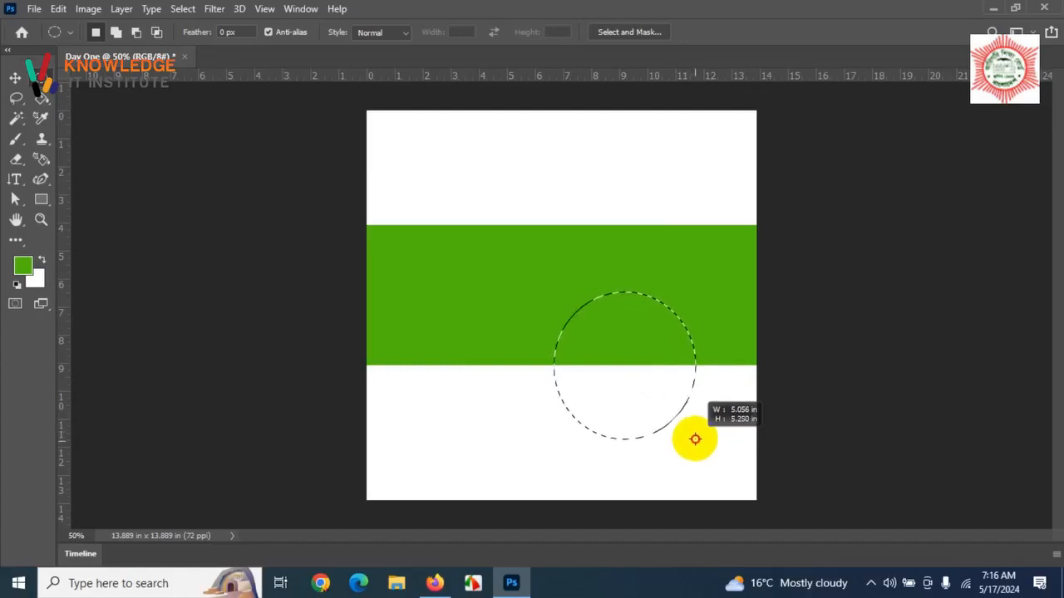
pyautogui.press('alt')
pyautogui.moveTo(696, 436)
pyautogui.mouseDown()
pyautogui.moveTo(715, 453)
pyautogui.moveTo(651, 421)
pyautogui.moveTo(634, 374)
pyautogui.moveTo(641, 391)
pyautogui.moveTo(584, 396)
pyautogui.moveTo(606, 435)
pyautogui.moveTo(644, 387)
pyautogui.moveTo(558, 406)
pyautogui.moveTo(674, 435)
pyautogui.moveTo(615, 432)
pyautogui.moveTo(645, 418)
pyautogui.moveTo(646, 438)
pyautogui.moveTo(625, 404)
pyautogui.moveTo(629, 429)
pyautogui.moveTo(589, 415)
pyautogui.moveTo(655, 423)
pyautogui.mouseUp()
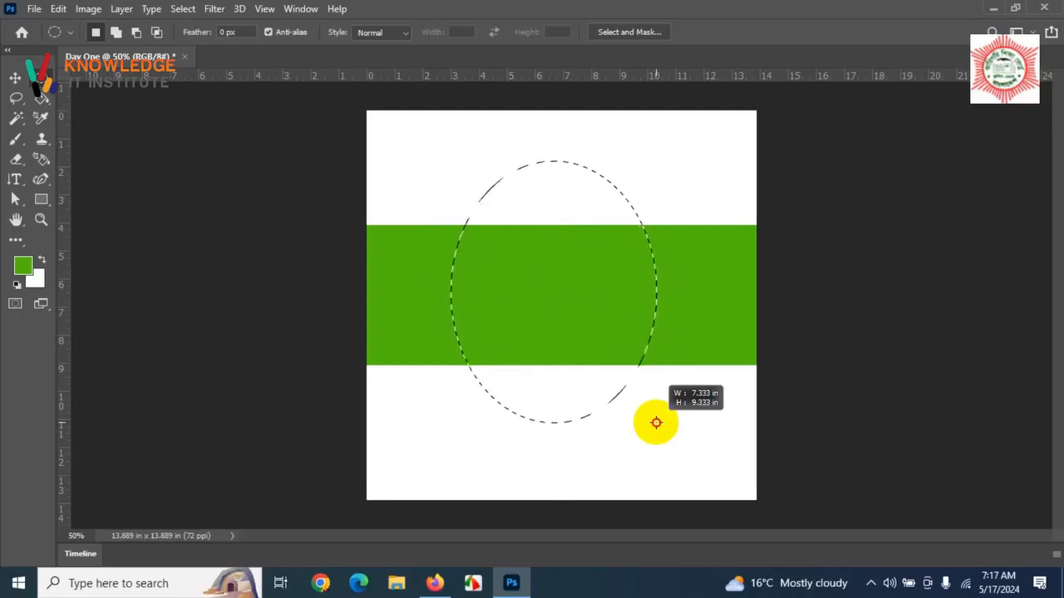
pyautogui.moveTo(655, 423); pyautogui.dragTo(657, 433)
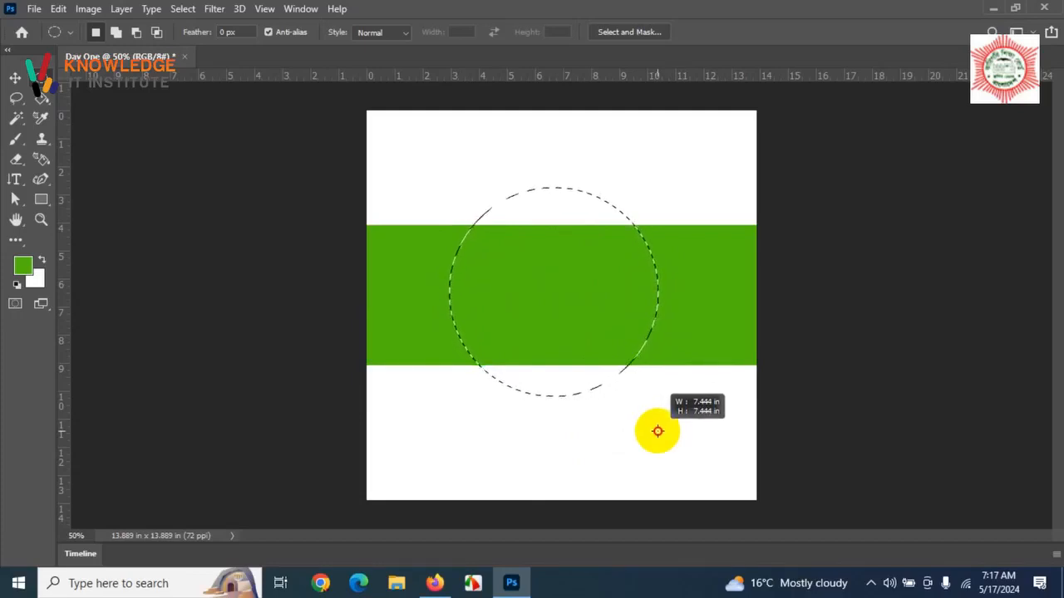
pyautogui.moveTo(657, 431); pyautogui.dragTo(606, 380)
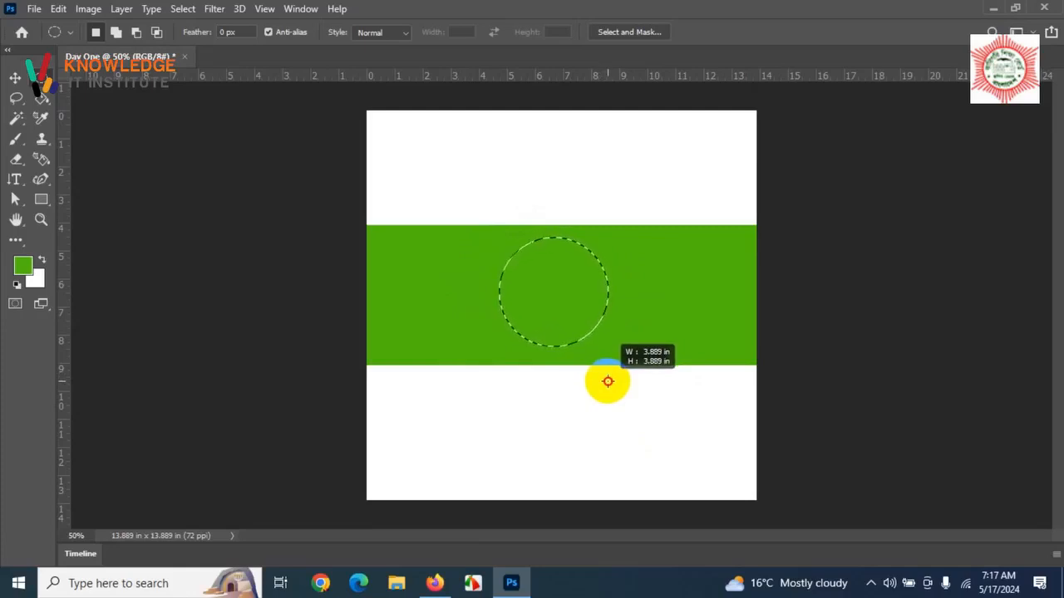
pyautogui.moveTo(607, 380); pyautogui.dragTo(608, 380)
pyautogui.hotkey('shift', 'alt')
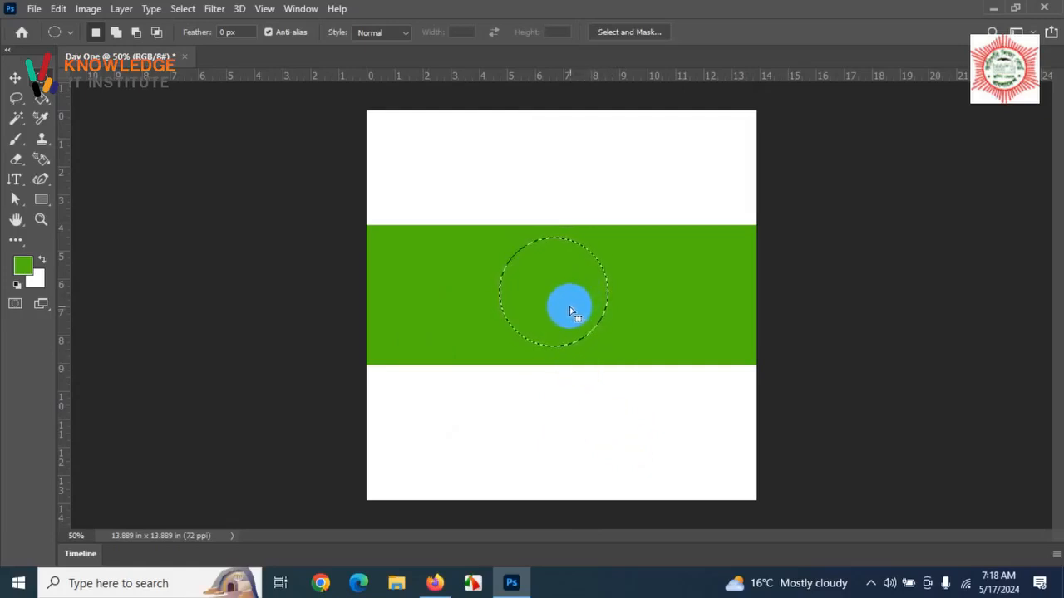
pyautogui.moveTo(559, 302)
pyautogui.mouseDown()
pyautogui.moveTo(435, 180)
pyautogui.moveTo(485, 191)
pyautogui.moveTo(610, 181)
pyautogui.moveTo(578, 353)
pyautogui.moveTo(556, 302)
pyautogui.moveTo(573, 289)
pyautogui.mouseUp()
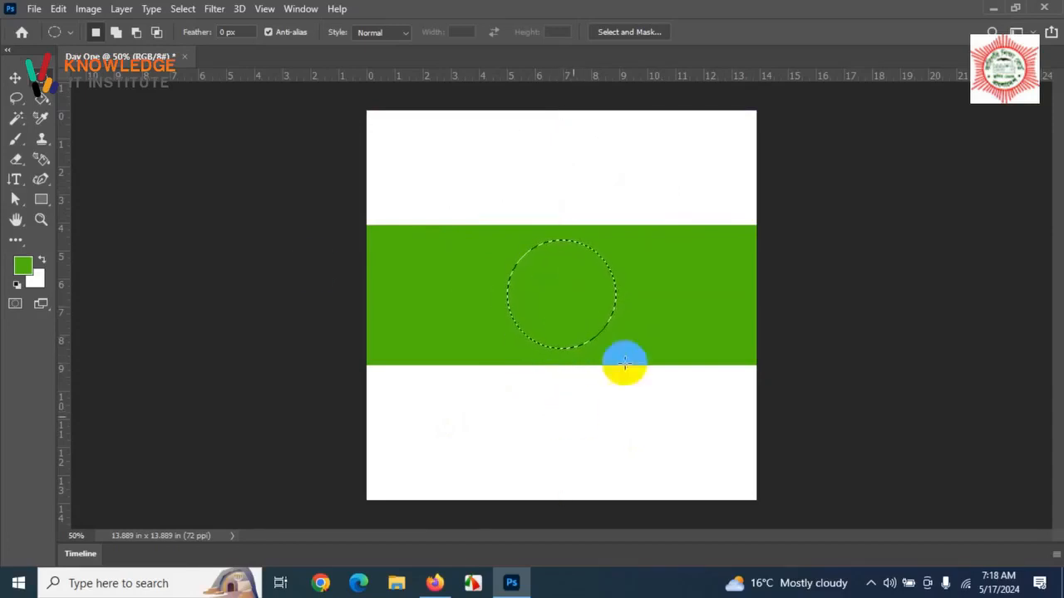
# Try adding an overlapping ellipse to the circular selection in Add to selection mode, and undo it.
pyautogui.click(116, 33)
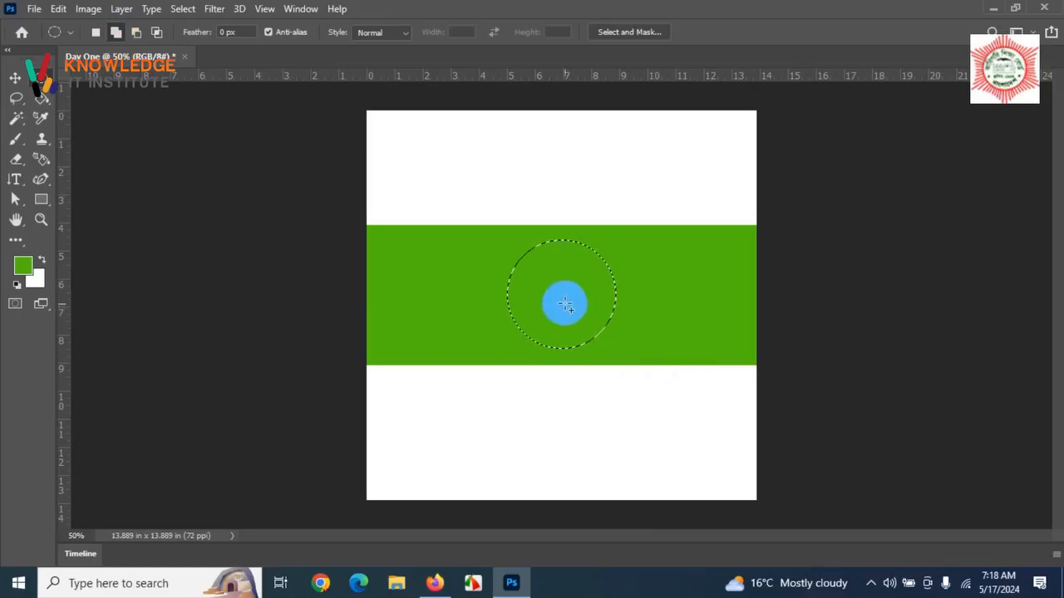
pyautogui.moveTo(565, 305); pyautogui.dragTo(708, 420)
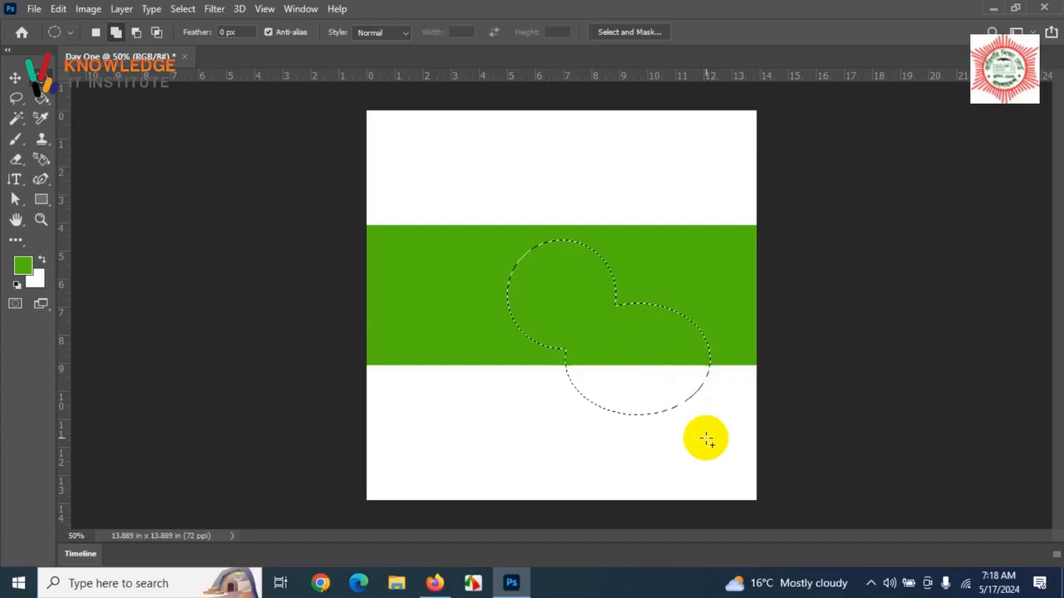
pyautogui.hotkey('ctrl', 'z')
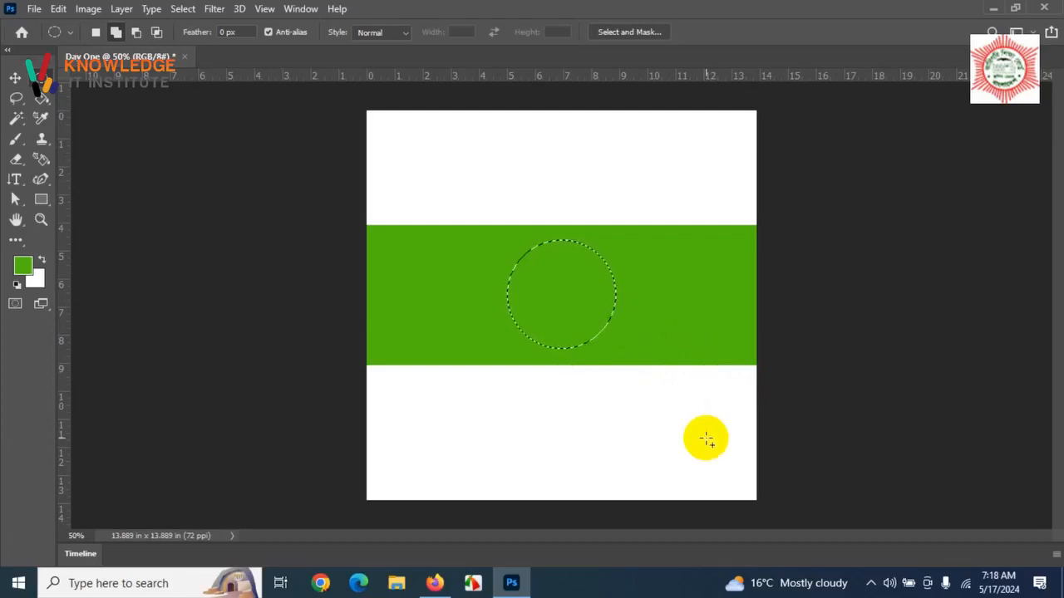
# Try subtracting a large overlapping ellipse from the circular selection to leave a crescent, and undo it.
pyautogui.click(135, 33)
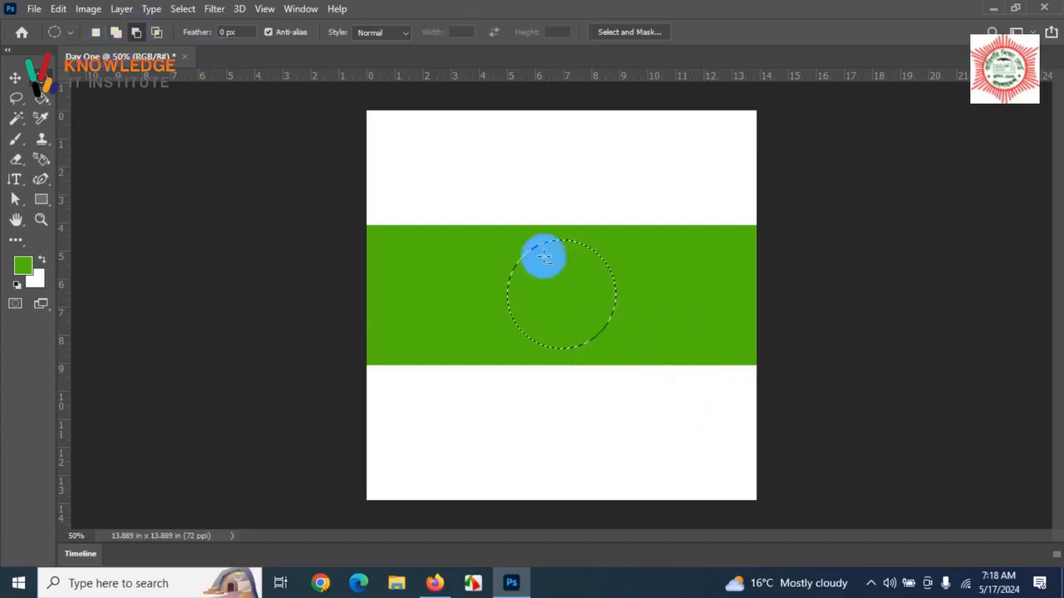
pyautogui.moveTo(502, 272); pyautogui.dragTo(706, 443)
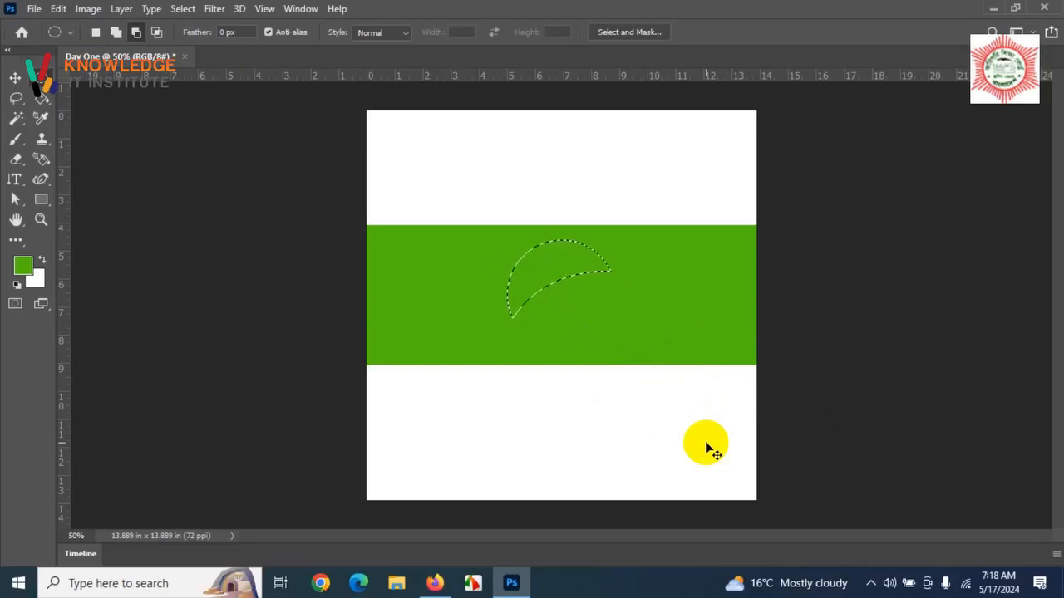
pyautogui.hotkey('ctrl', 'z')
# Try intersecting the circular selection with a small upright ellipse inside it, and undo it.
pyautogui.click(157, 32)
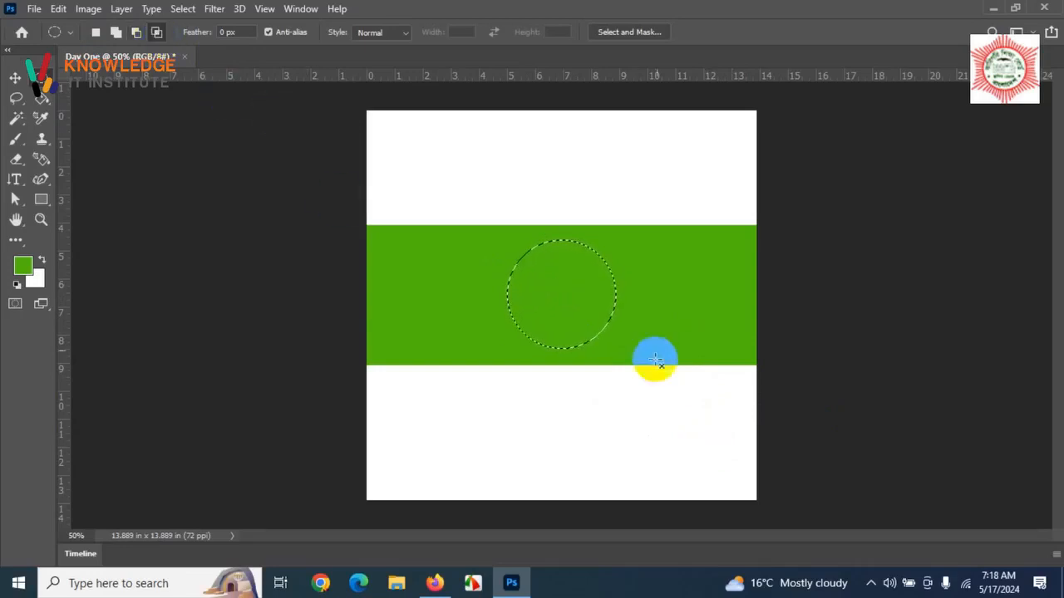
pyautogui.moveTo(539, 278); pyautogui.dragTo(583, 342)
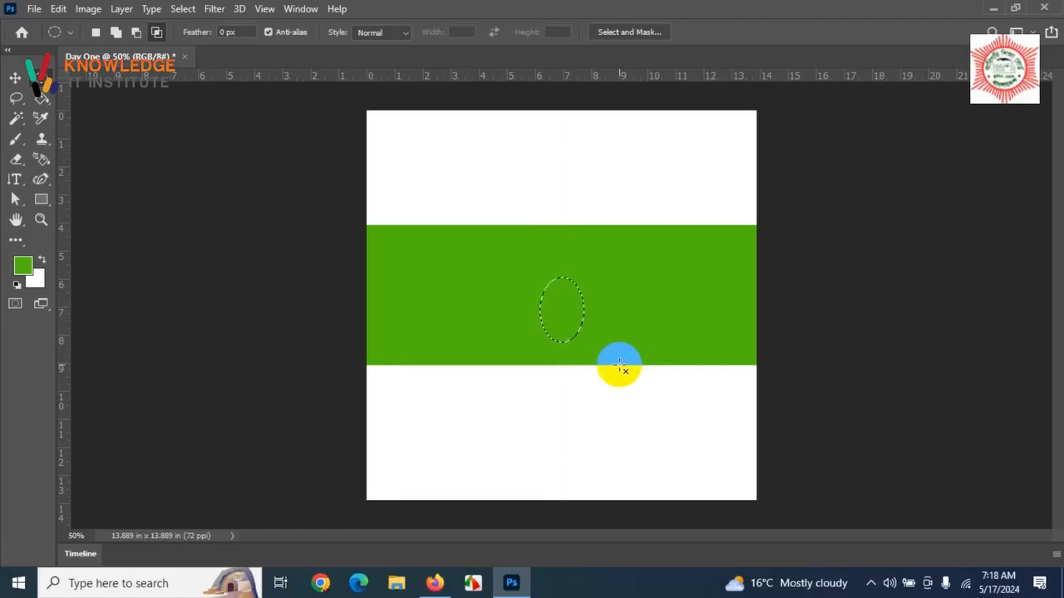
pyautogui.hotkey('ctrl', 'z')
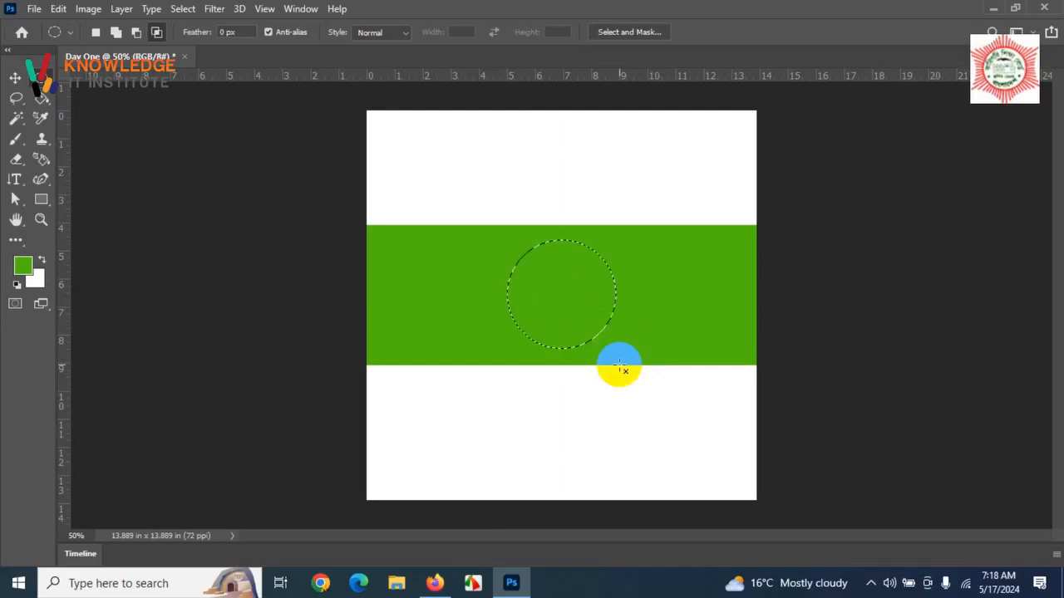
# Return the marquee to New selection mode and nudge the circular selection into the center of the green band.
pyautogui.click(96, 33)
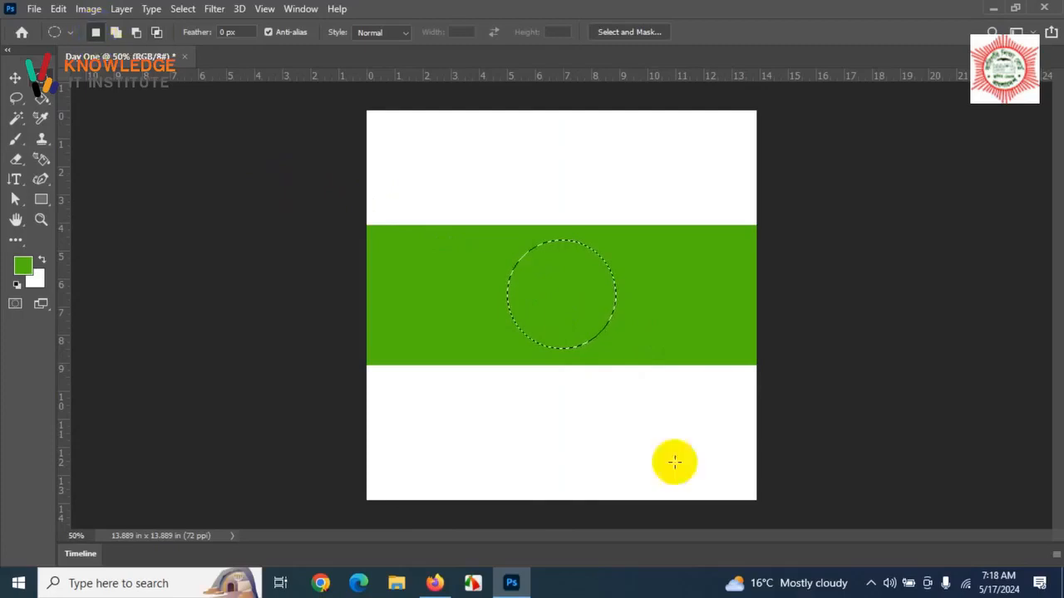
pyautogui.click(536, 295)
pyautogui.moveTo(535, 296); pyautogui.dragTo(550, 300)
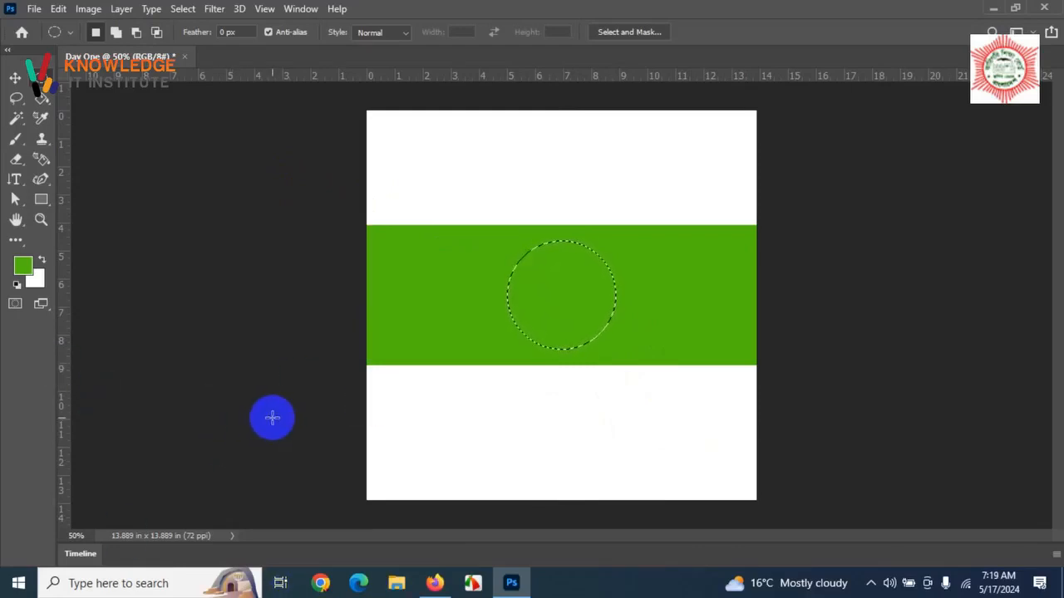
# Set the background color to a bright pinkish red with a hue of 349°.
pyautogui.click(23, 266)
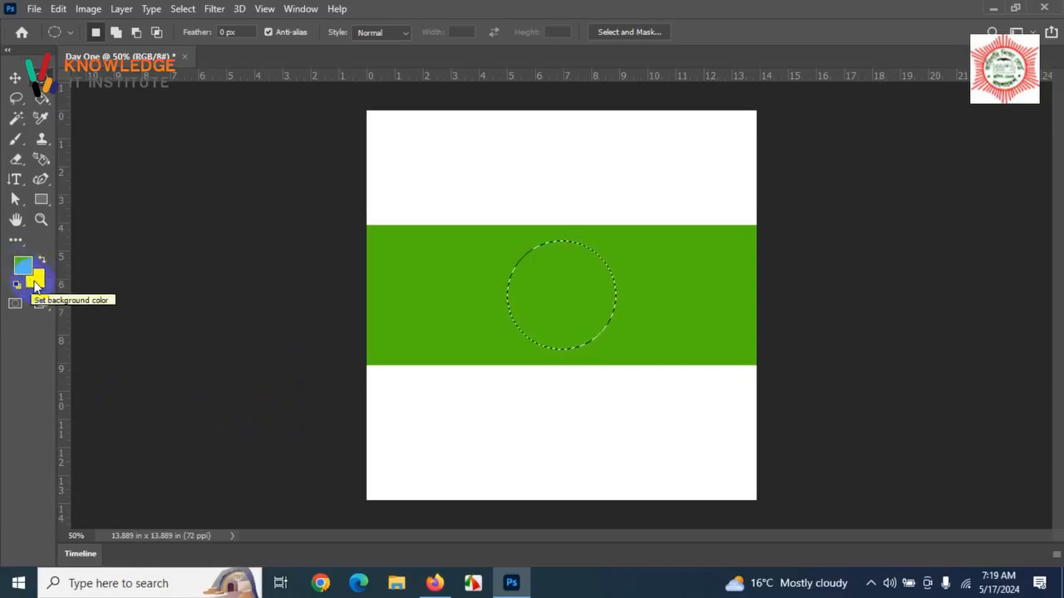
pyautogui.click(35, 285)
pyautogui.moveTo(512, 111); pyautogui.dragTo(459, 124)
pyautogui.moveTo(457, 321)
pyautogui.mouseDown()
pyautogui.moveTo(456, 333)
pyautogui.moveTo(463, 295)
pyautogui.moveTo(449, 149)
pyautogui.mouseUp()
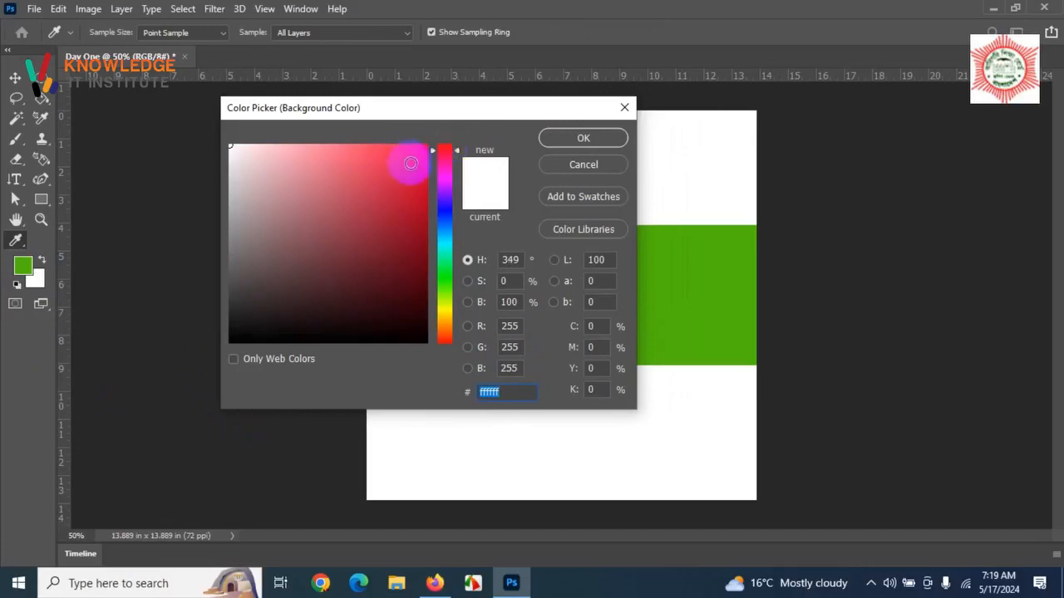
pyautogui.click(412, 162)
pyautogui.click(584, 139)
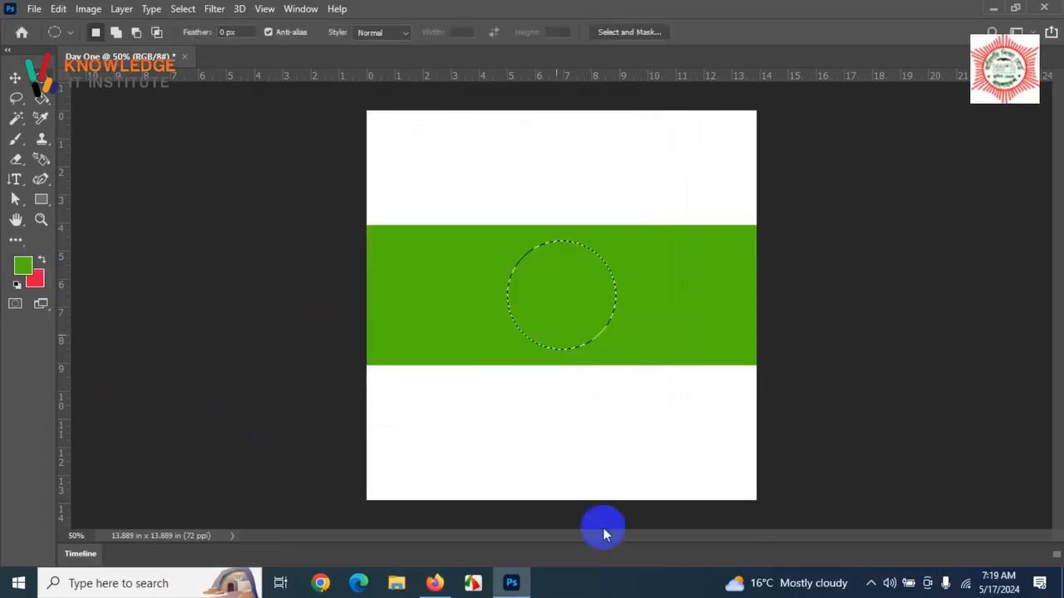
# Set the background color to the orange-red f82d1d.
pyautogui.click(34, 279)
pyautogui.moveTo(415, 164)
pyautogui.mouseDown()
pyautogui.moveTo(424, 148)
pyautogui.moveTo(453, 170)
pyautogui.moveTo(449, 359)
pyautogui.moveTo(454, 347)
pyautogui.mouseUp()
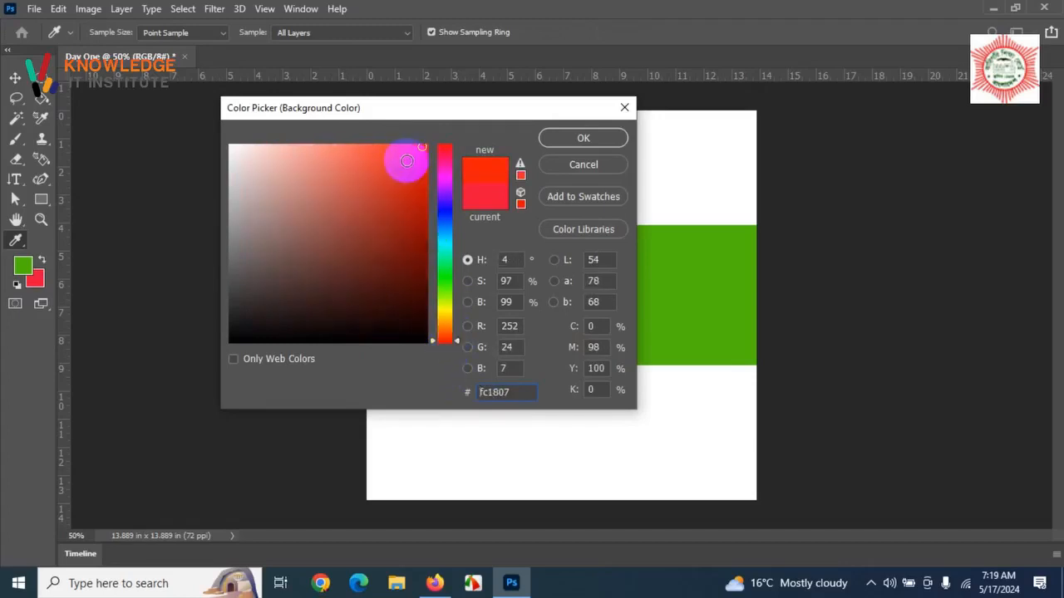
pyautogui.click(404, 150)
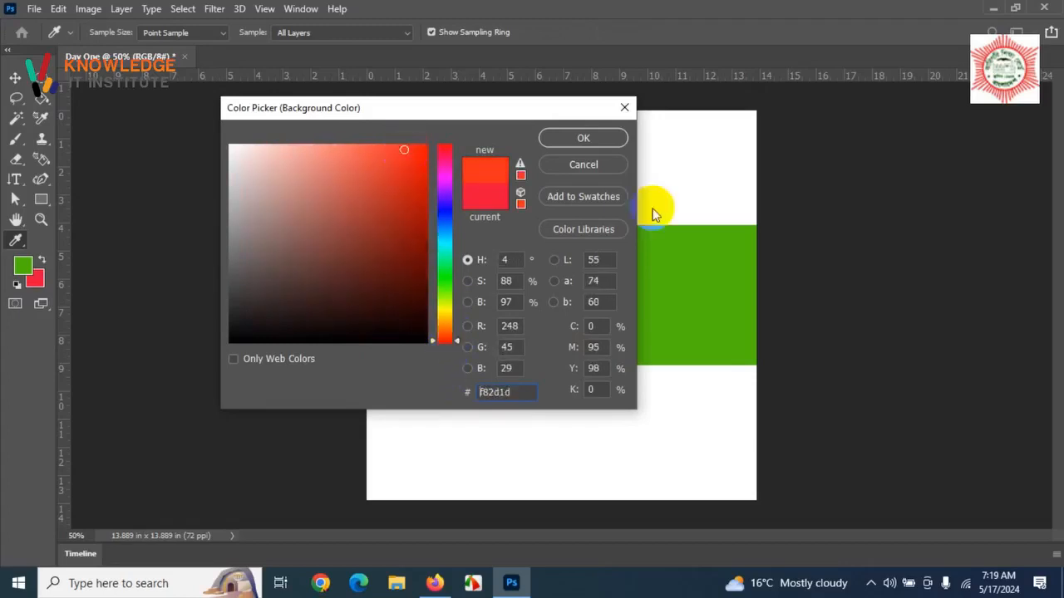
pyautogui.click(590, 145)
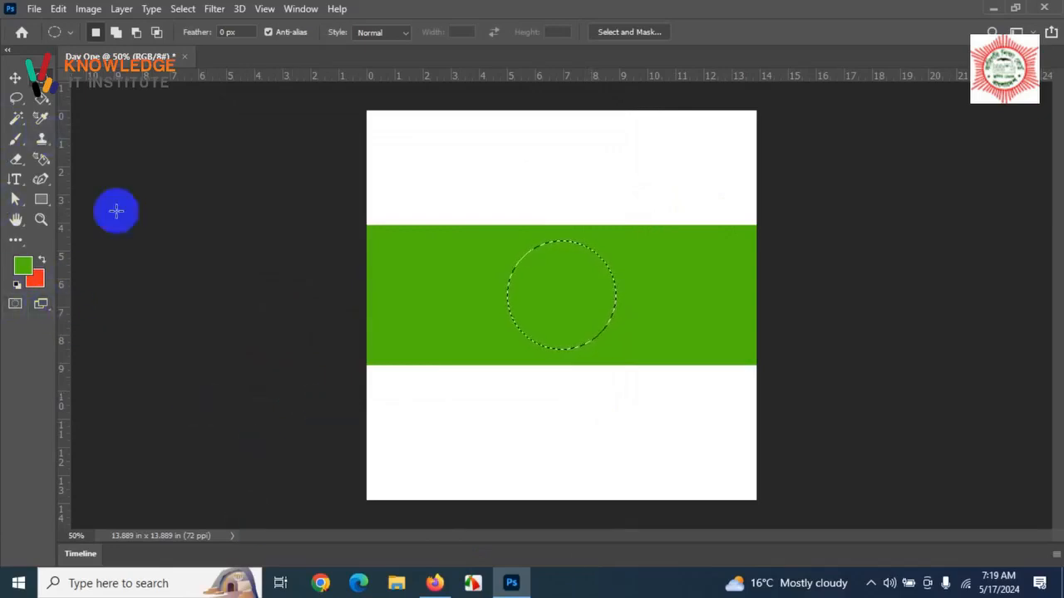
# Make orange-red the foreground color by swapping it with green, and fill the circular selection using the Paint Bucket.
pyautogui.click(41, 159)
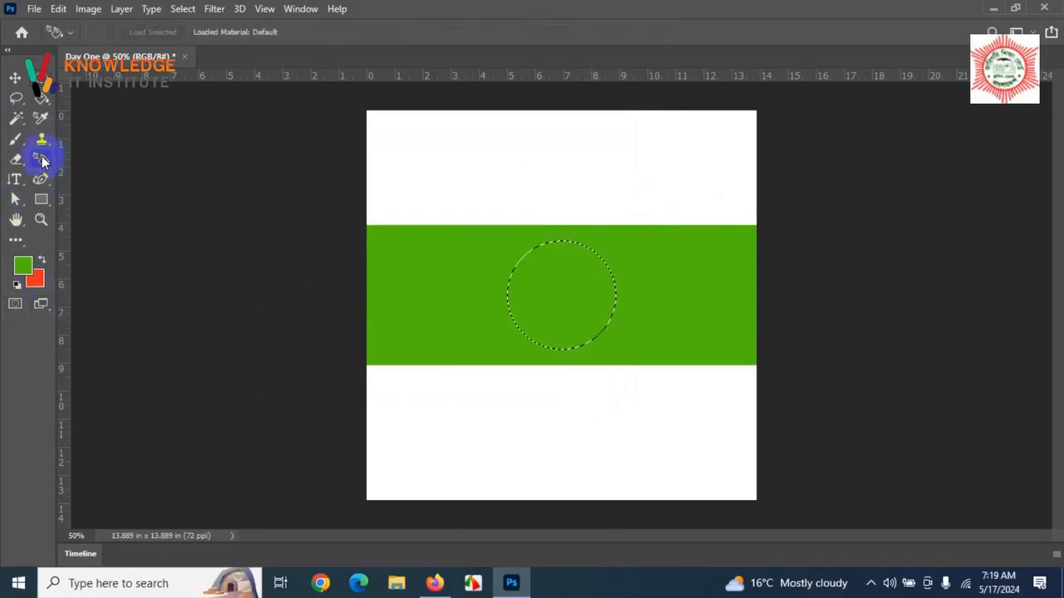
pyautogui.click(43, 99)
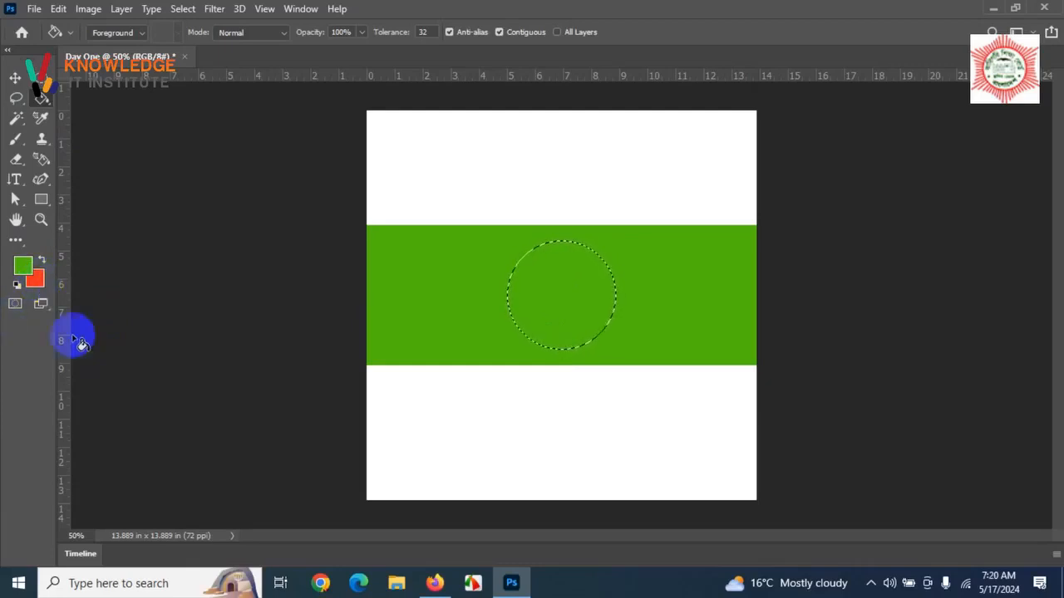
pyautogui.click(42, 261)
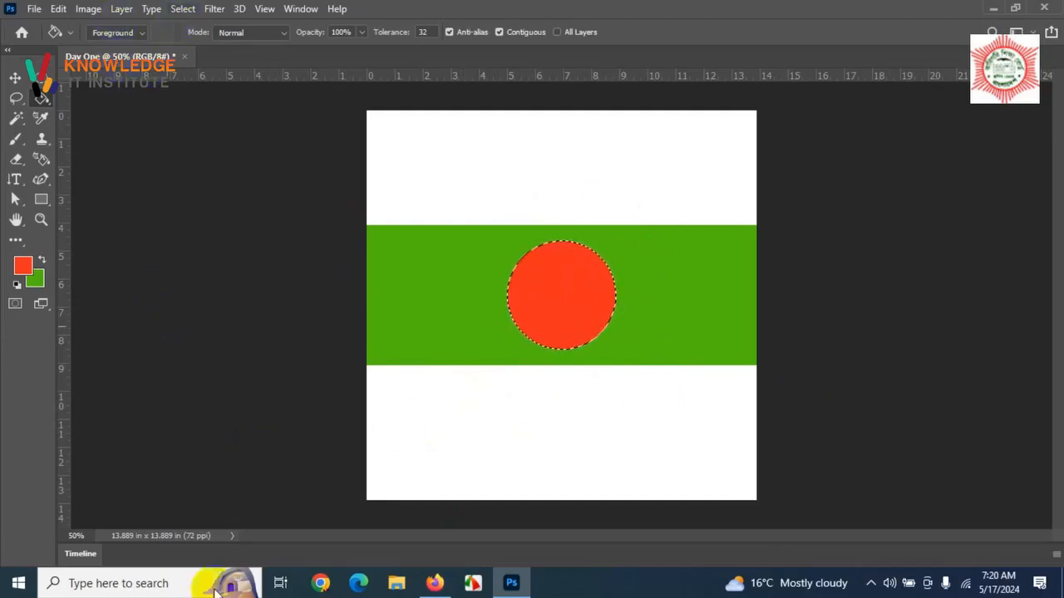
# Deselect the filled circle in the middle of the green band.
pyautogui.click(182, 8)
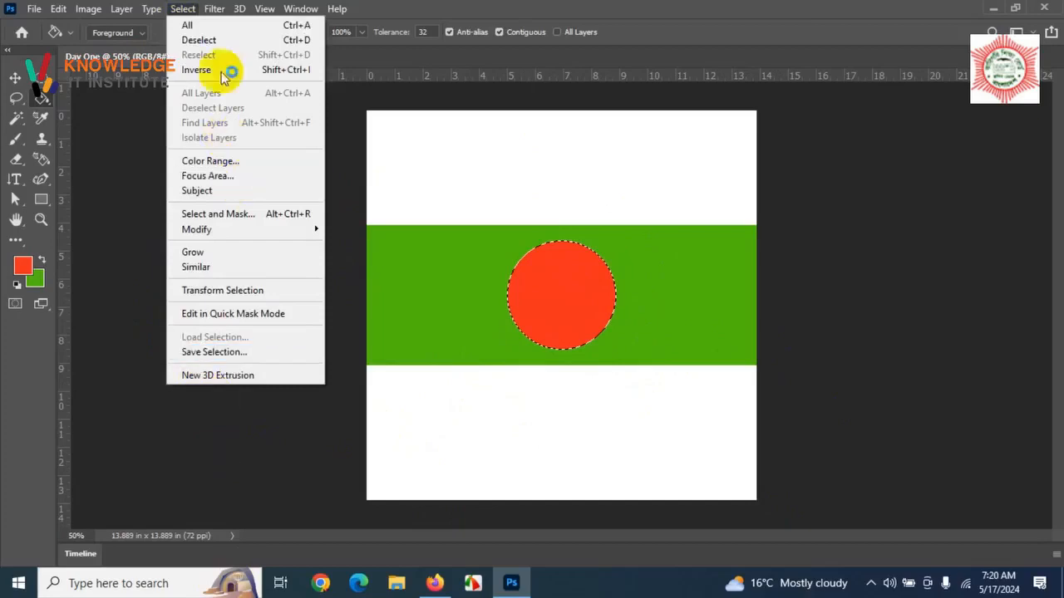
pyautogui.click(486, 8)
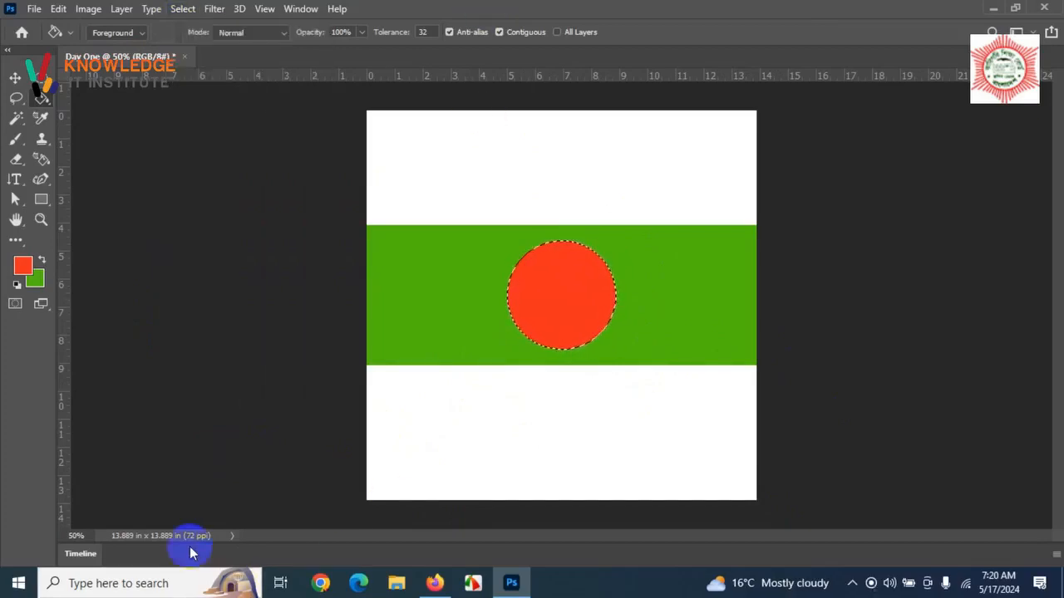
pyautogui.hotkey('ctrl', 'd')
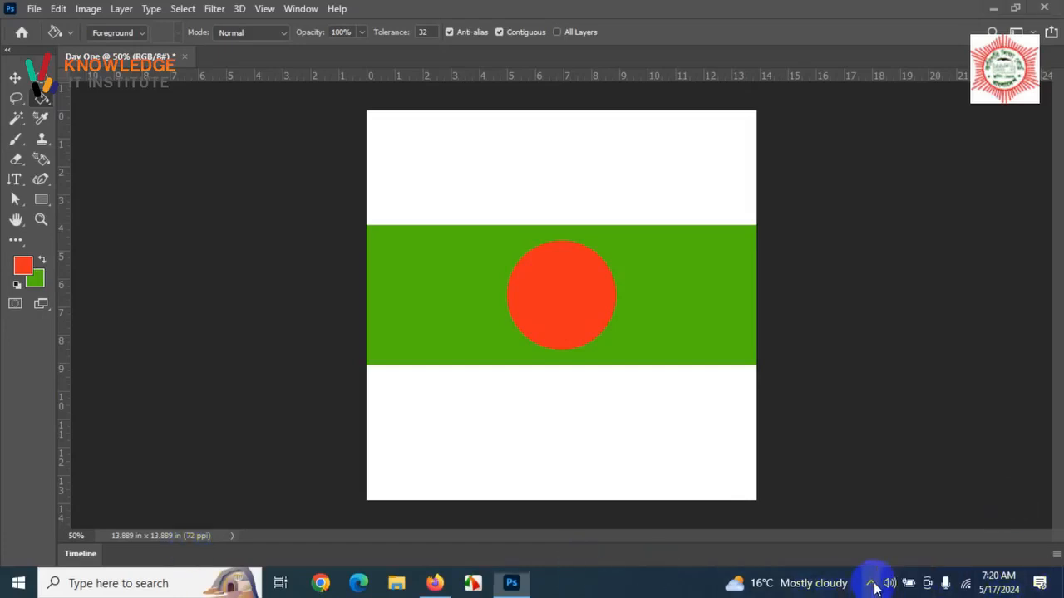
pyautogui.click(873, 586)
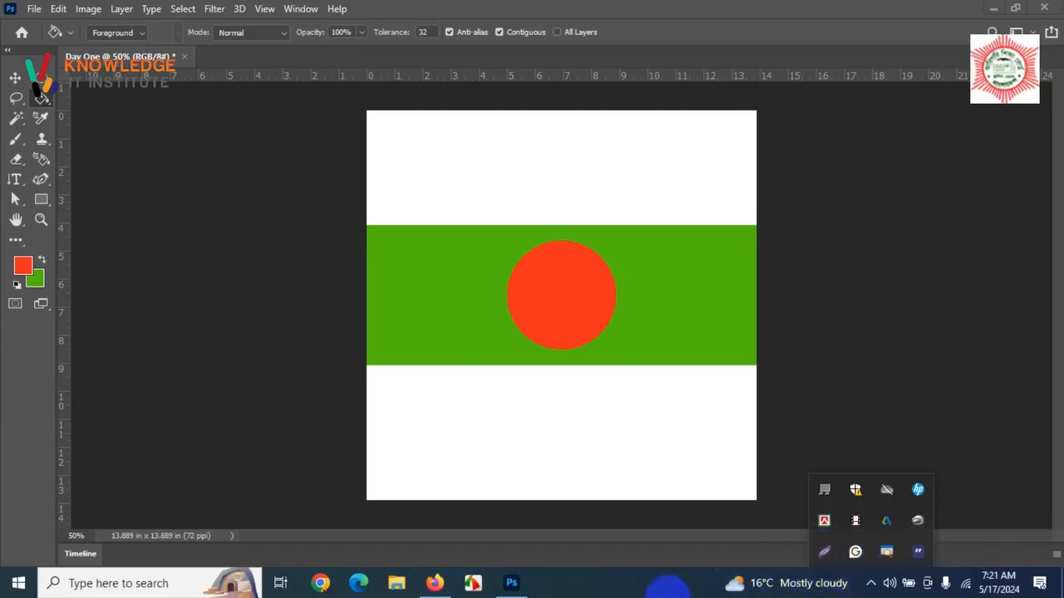
pyautogui.click(642, 584)
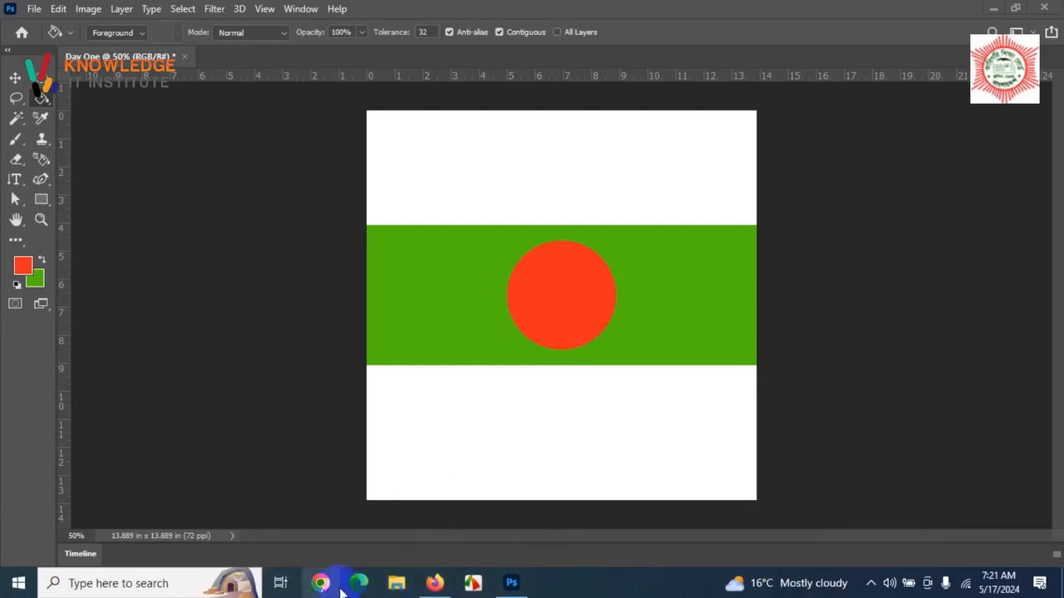
# Switch to Firefox, search Google for "screenshot" in a new tab, view the Lightshot website, and close the browser.
pyautogui.click(435, 582)
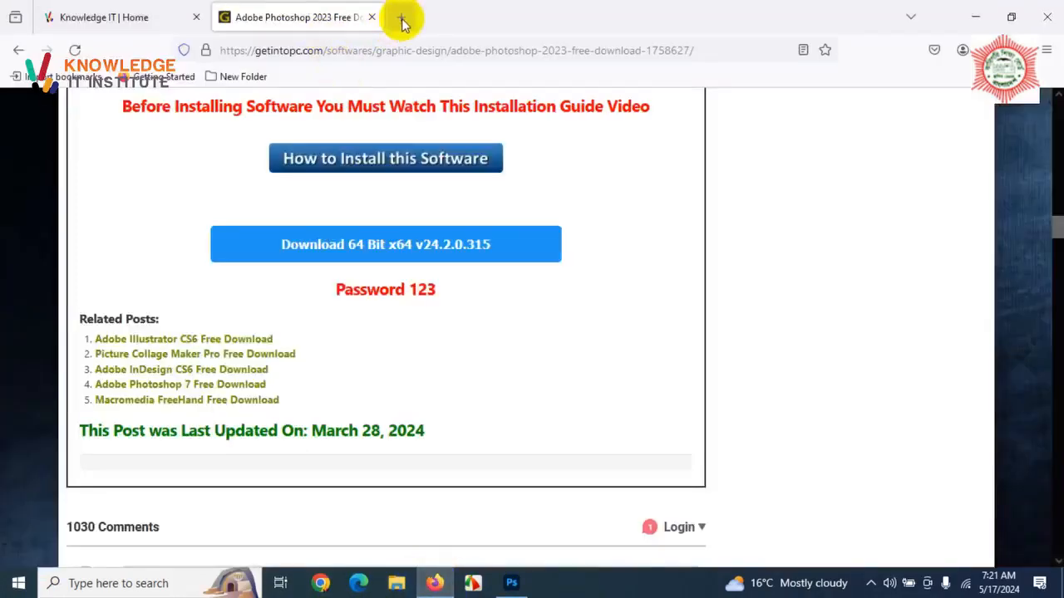
pyautogui.click(404, 21)
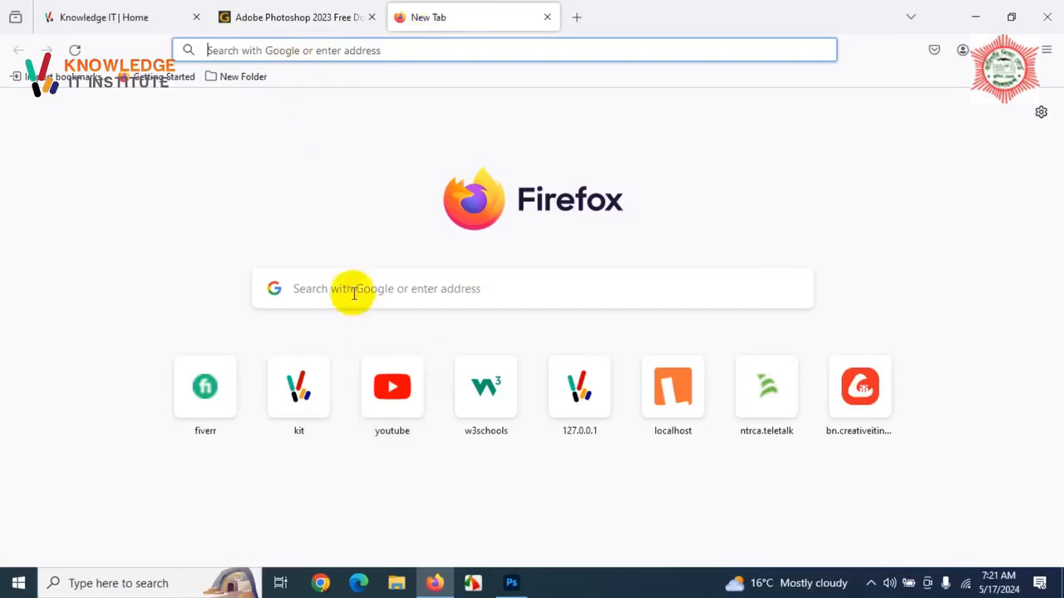
pyautogui.click(380, 297)
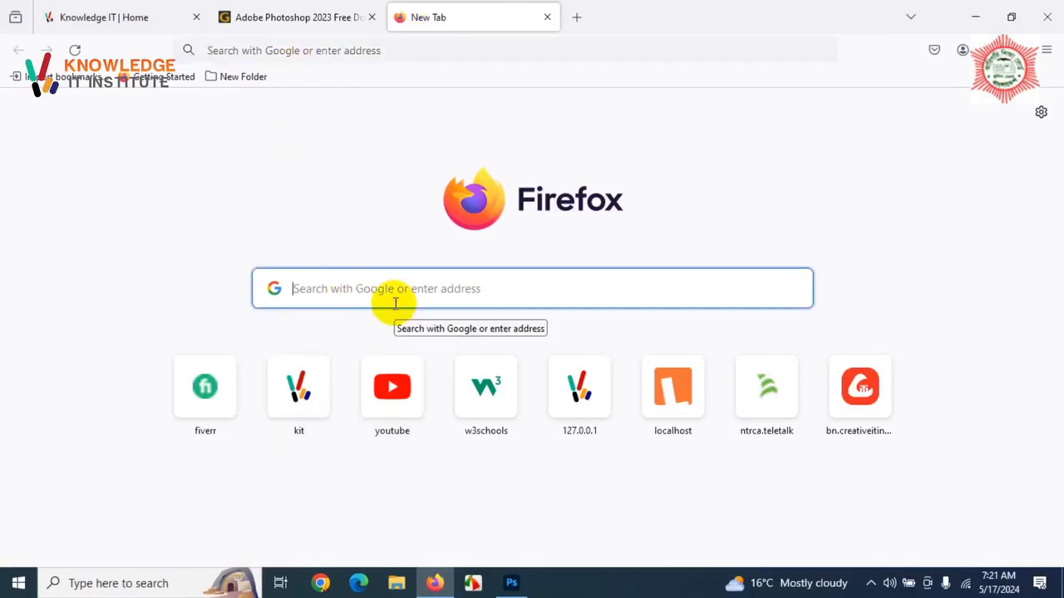
pyautogui.write('sc')
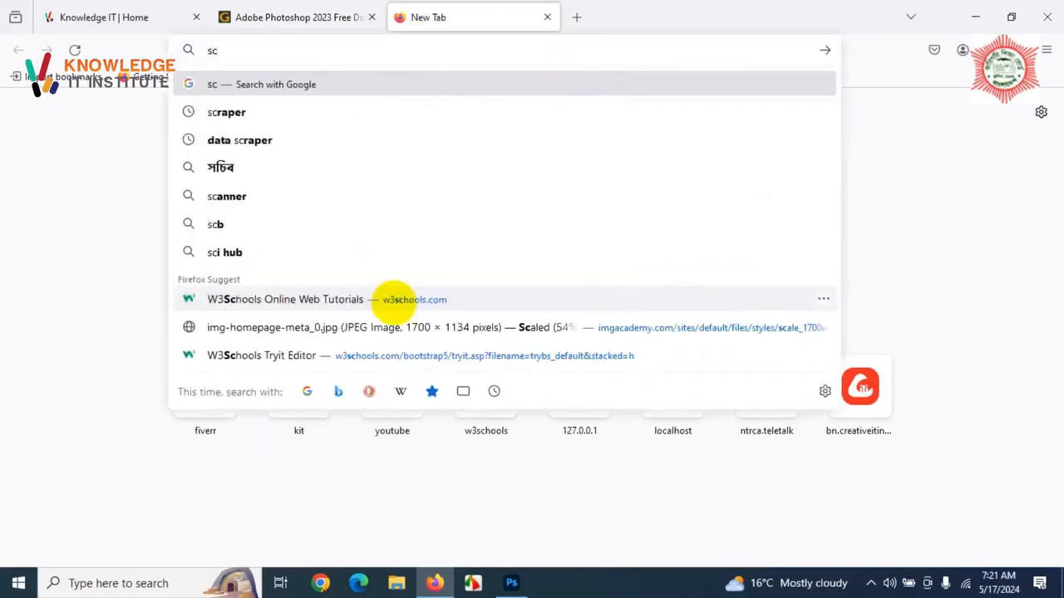
pyautogui.write('reen')
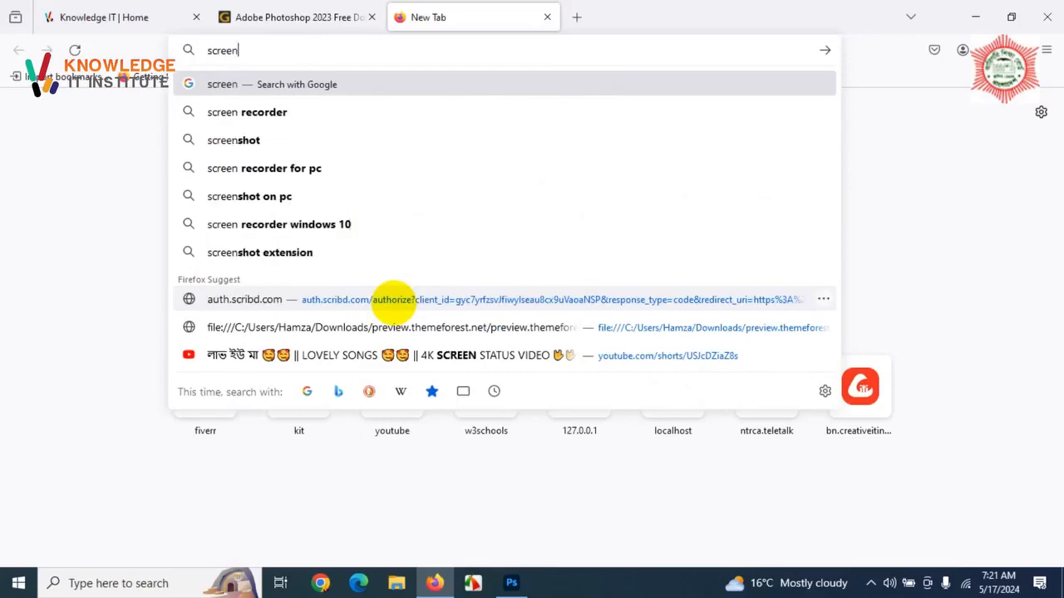
pyautogui.click(224, 143)
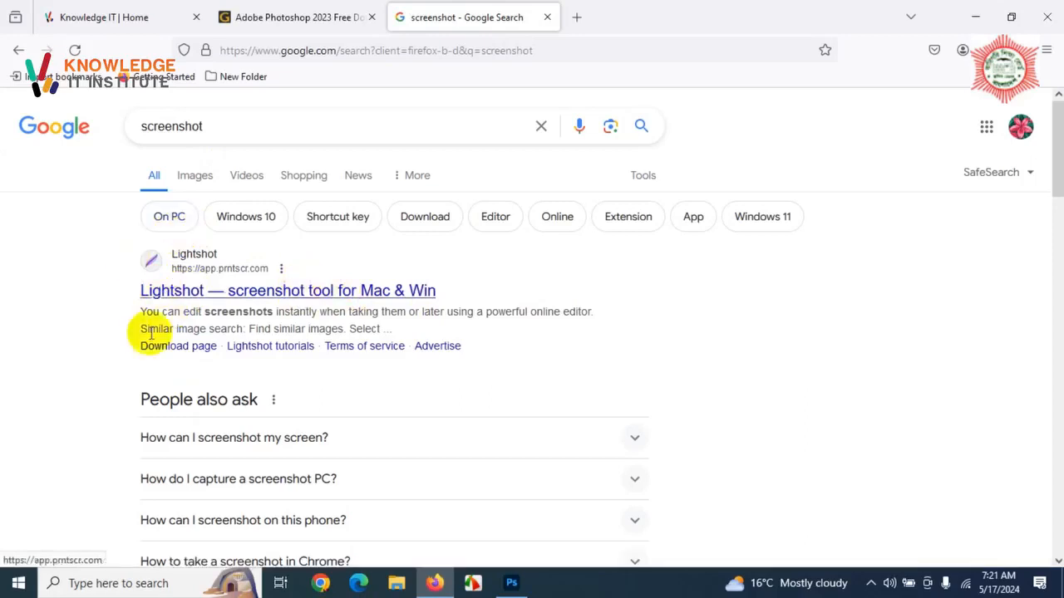
pyautogui.click(170, 293)
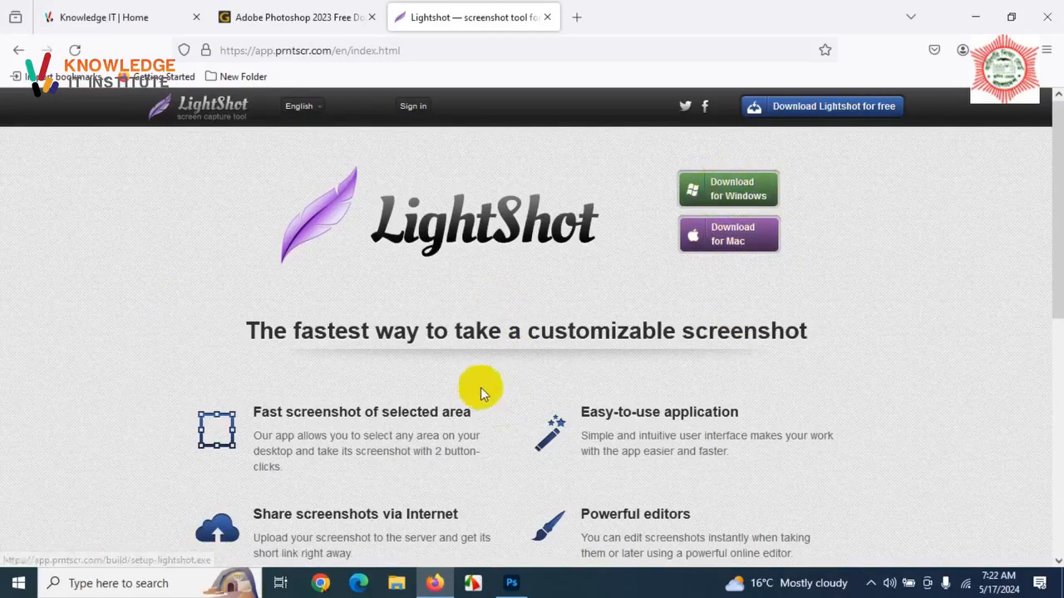
pyautogui.click(1050, 13)
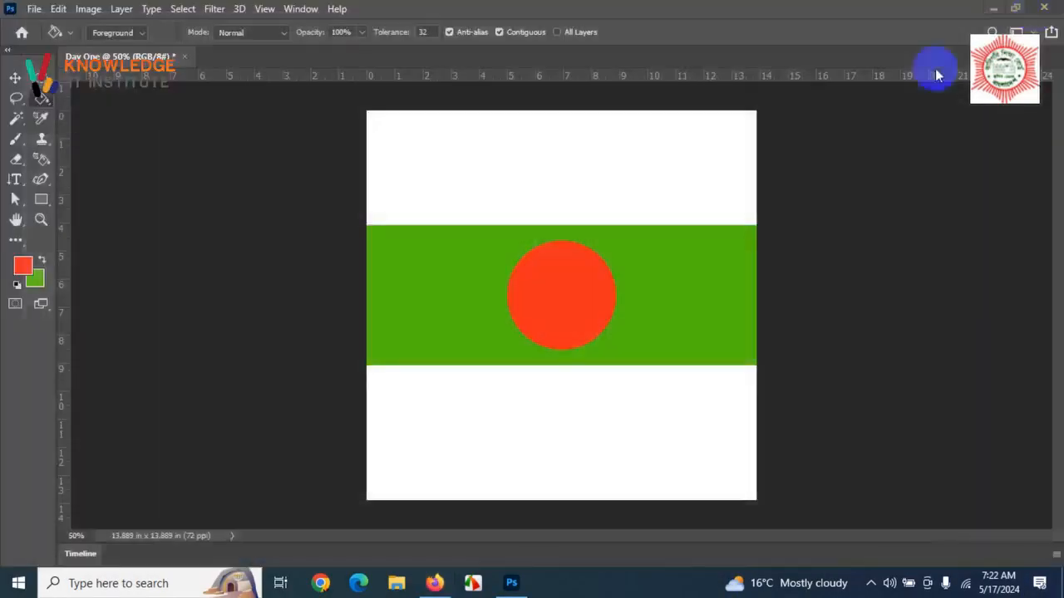
# Start a Lightshot capture and select an area of about 1006 × 654 pixels covering the tools and the whole canvas.
pyautogui.click(870, 581)
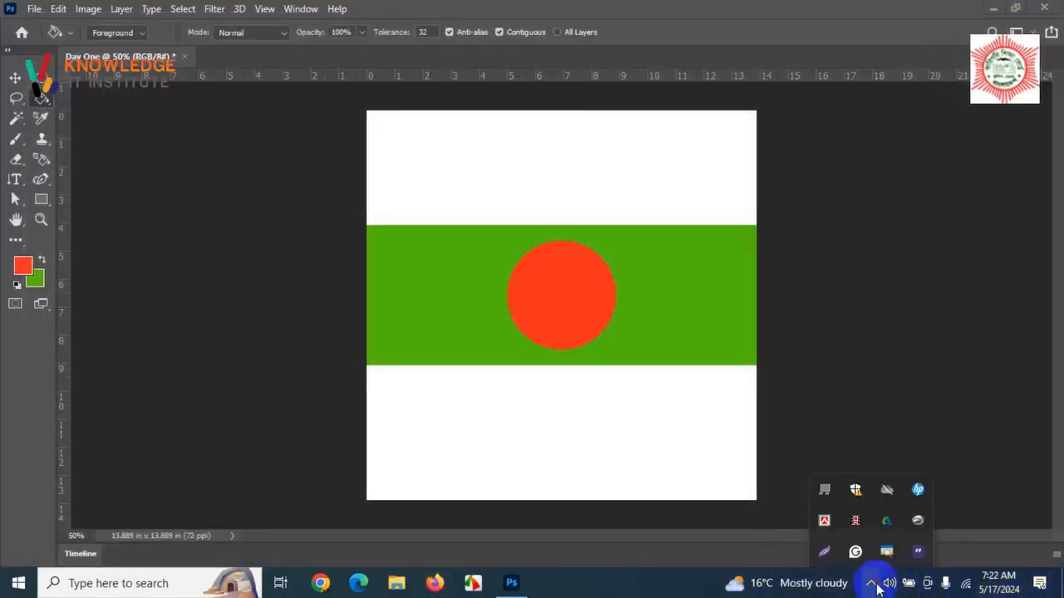
pyautogui.click(826, 554)
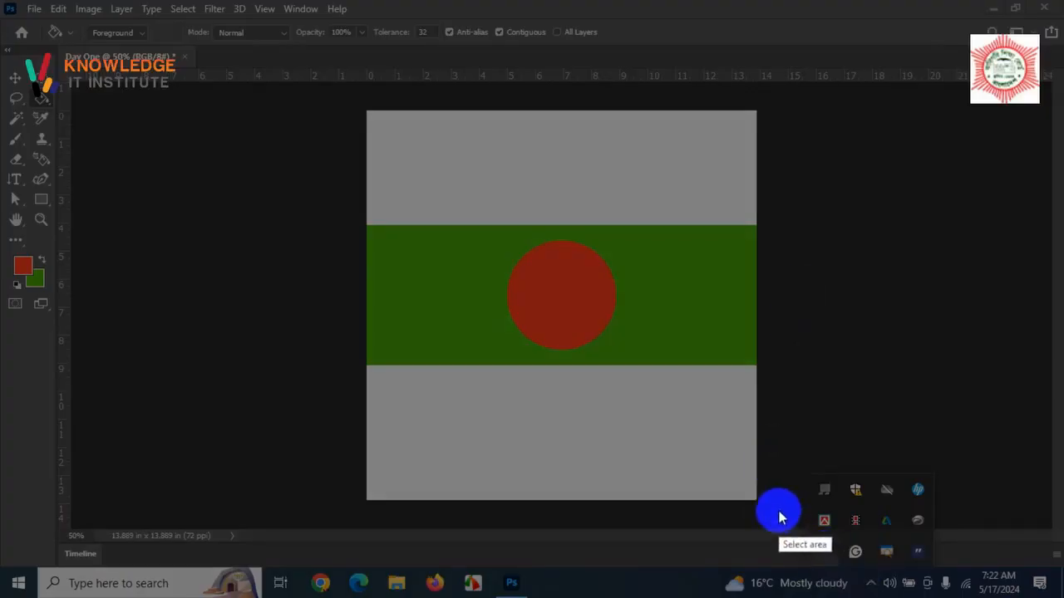
pyautogui.moveTo(784, 510)
pyautogui.mouseDown()
pyautogui.moveTo(557, 486)
pyautogui.moveTo(424, 407)
pyautogui.moveTo(130, 316)
pyautogui.moveTo(2, 173)
pyautogui.moveTo(3, 1)
pyautogui.mouseUp()
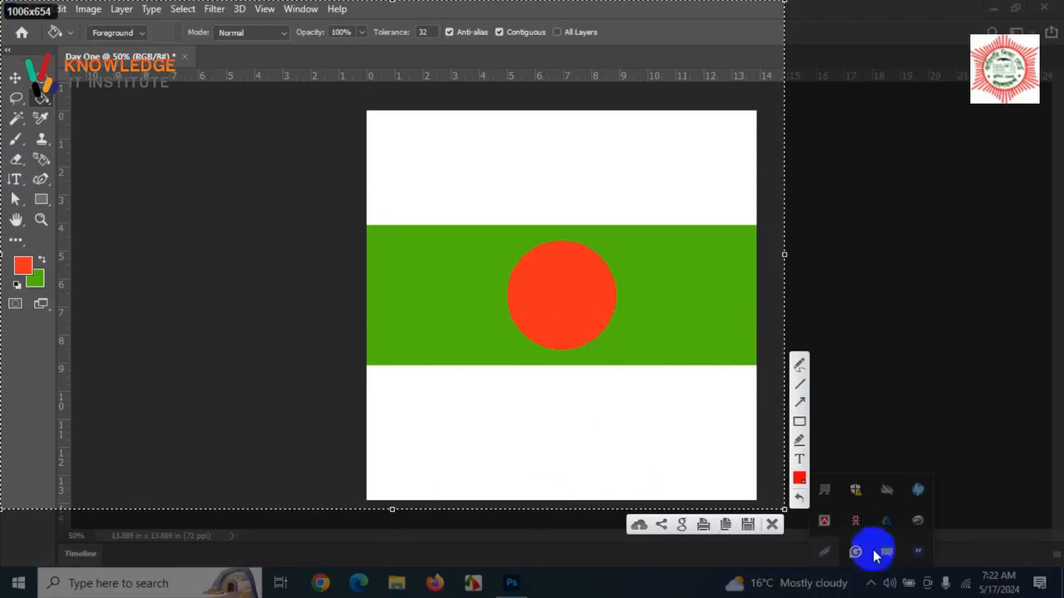
# Draw a red arrow on the screenshot from the white area below the band up to the circle's lower-left edge.
pyautogui.click(799, 440)
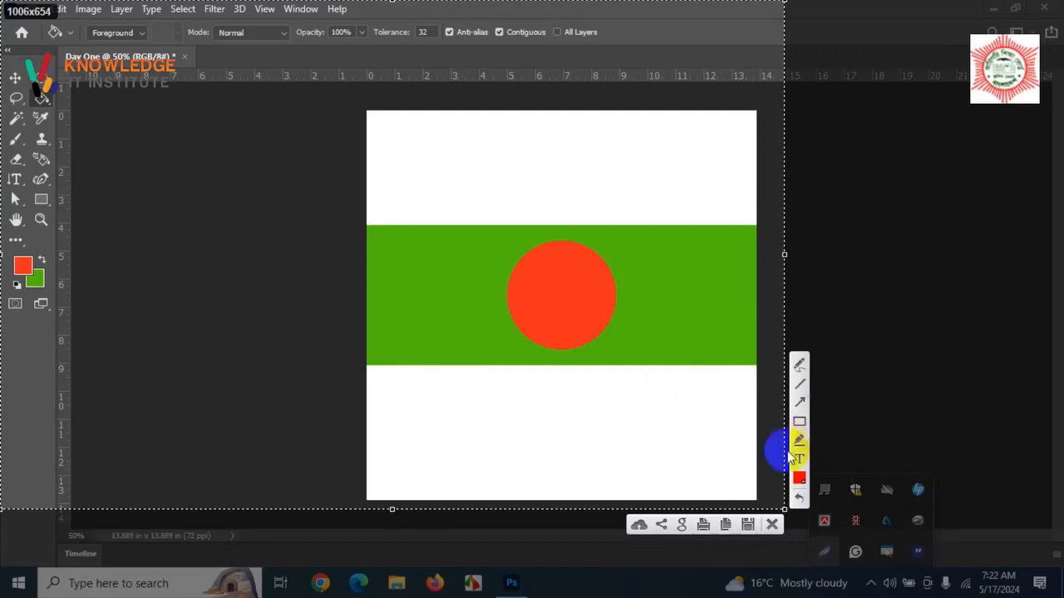
pyautogui.click(799, 403)
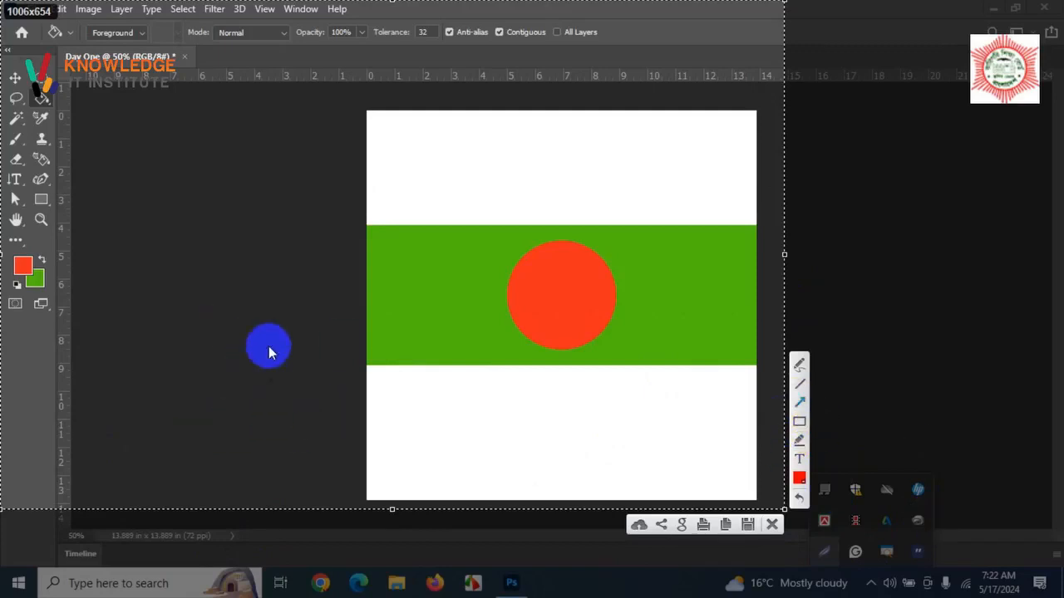
pyautogui.moveTo(457, 434); pyautogui.dragTo(520, 343)
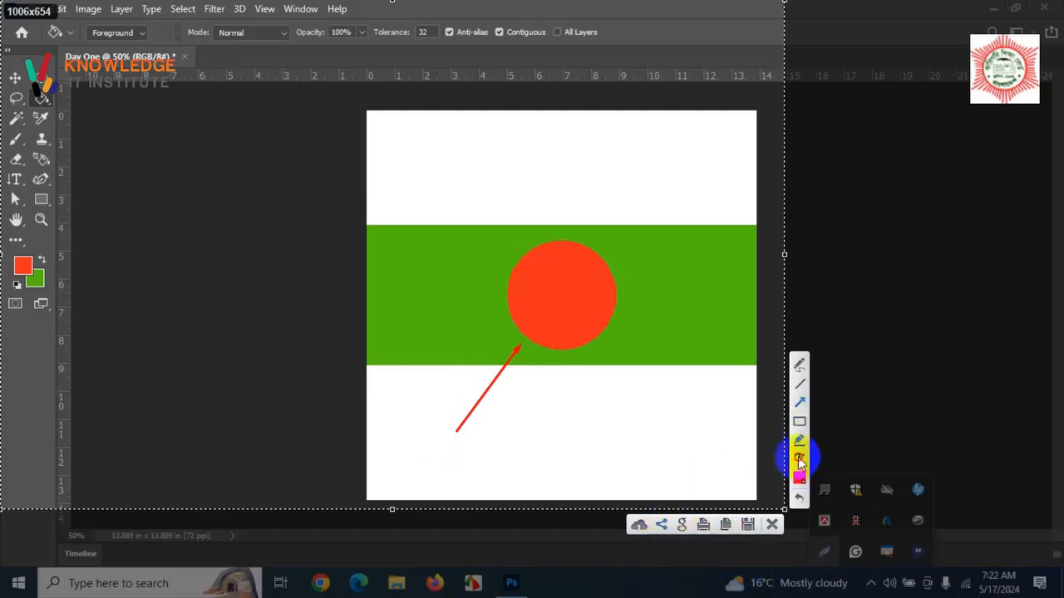
# Add the text note "Sir Ami Milata Parchi na!" to the screenshot beside the arrow's tail.
pyautogui.click(476, 436)
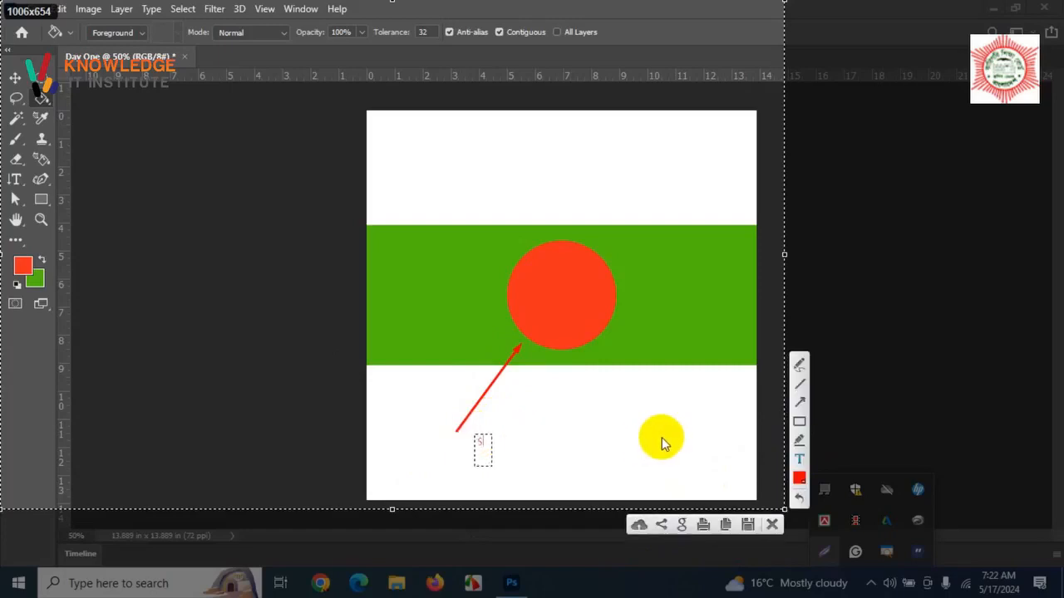
pyautogui.write('Sir ')
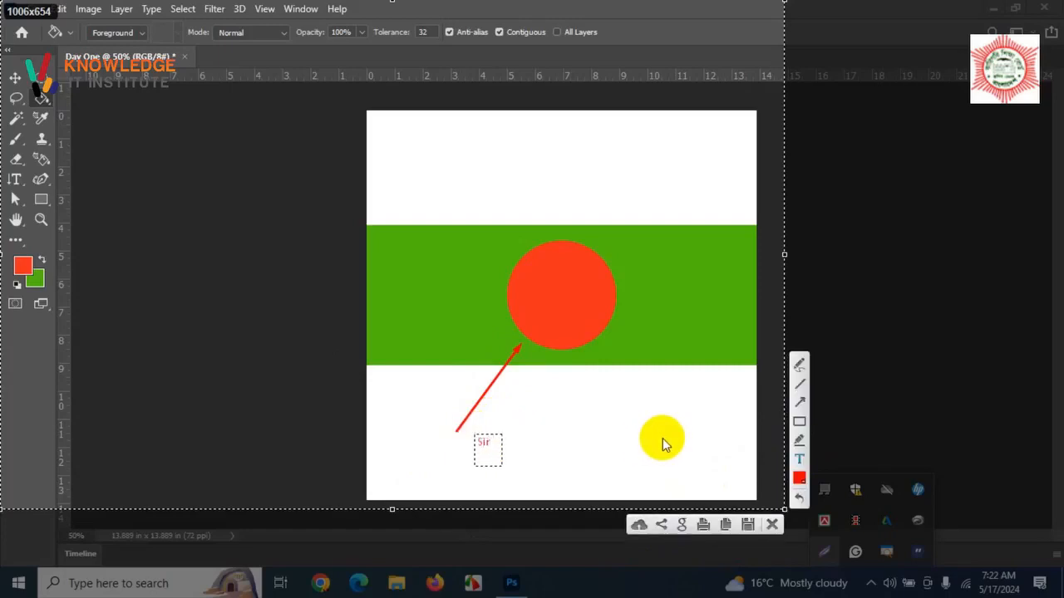
pyautogui.write('Ami Mil')
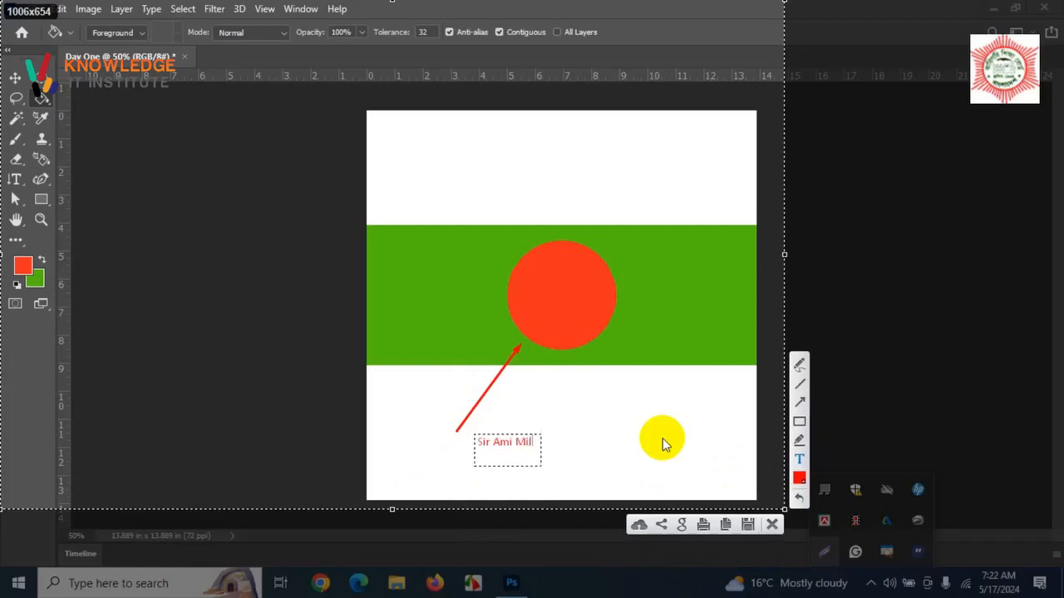
pyautogui.write('ata P')
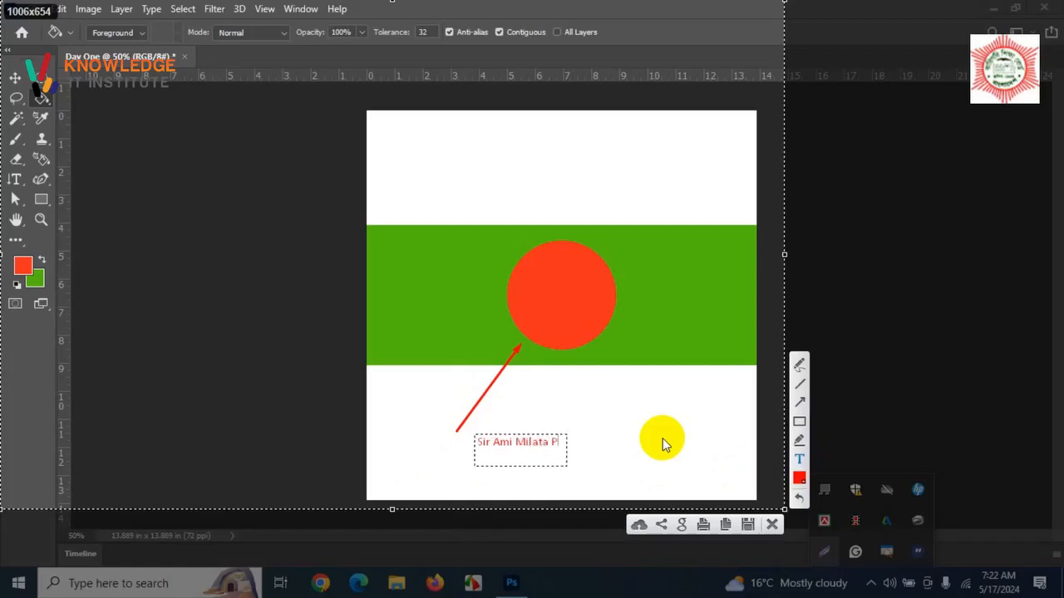
pyautogui.write('archi na')
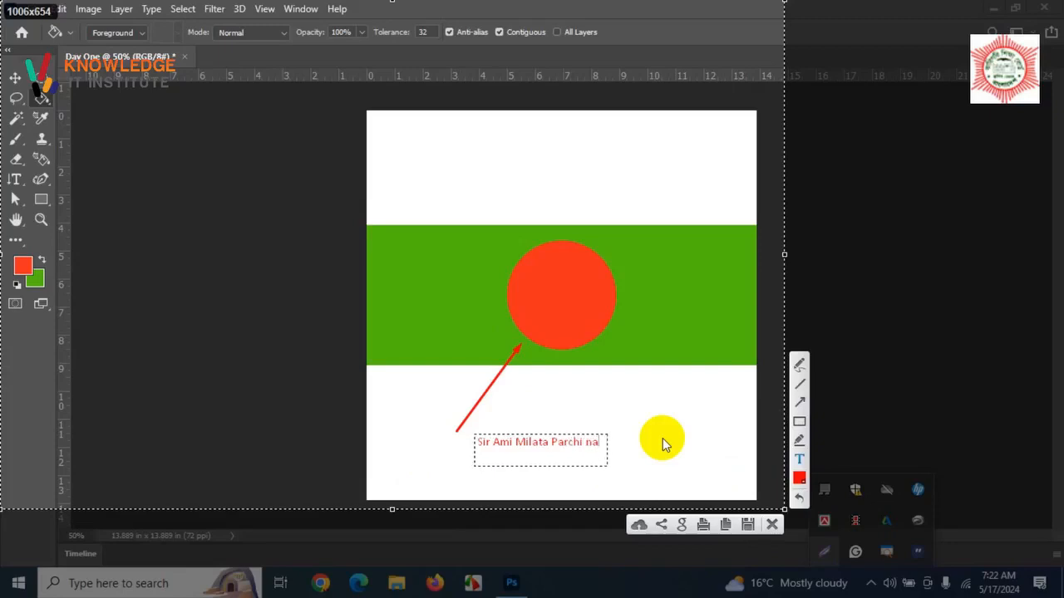
pyautogui.write('1')
pyautogui.press('BackSpace')
pyautogui.write('!')
pyautogui.click(678, 444)
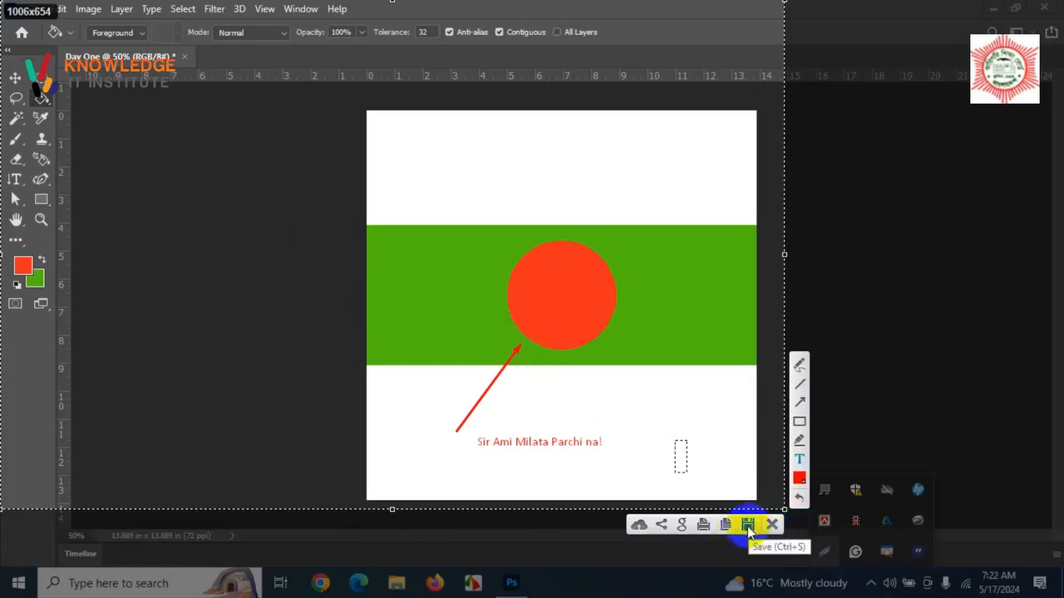
# Save the annotated screenshot to the Desktop as a PNG named "Sir Problem Ami Kom Buzi".
pyautogui.click(748, 525)
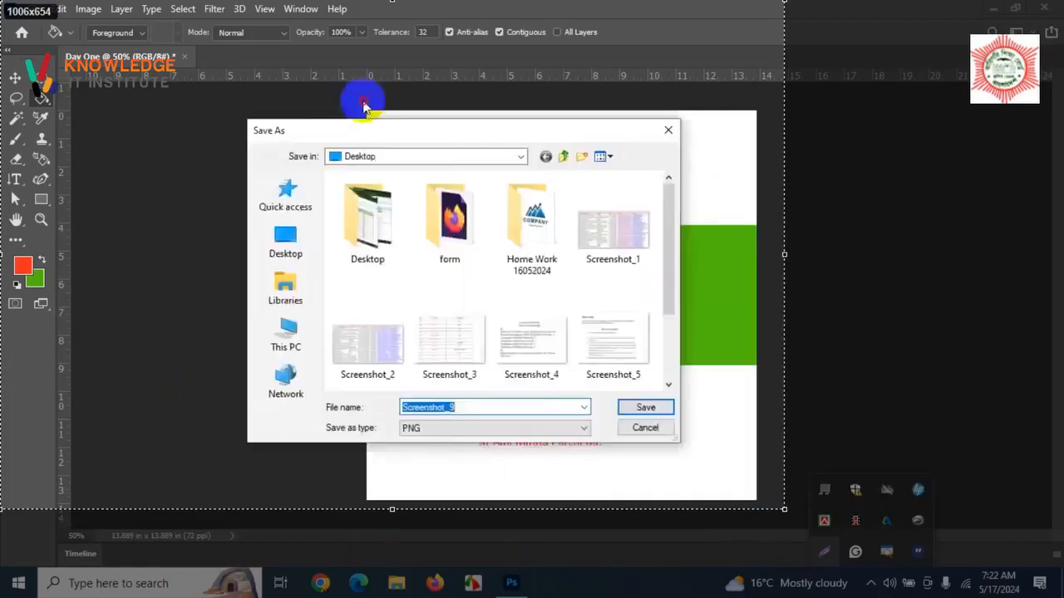
pyautogui.click(254, 170)
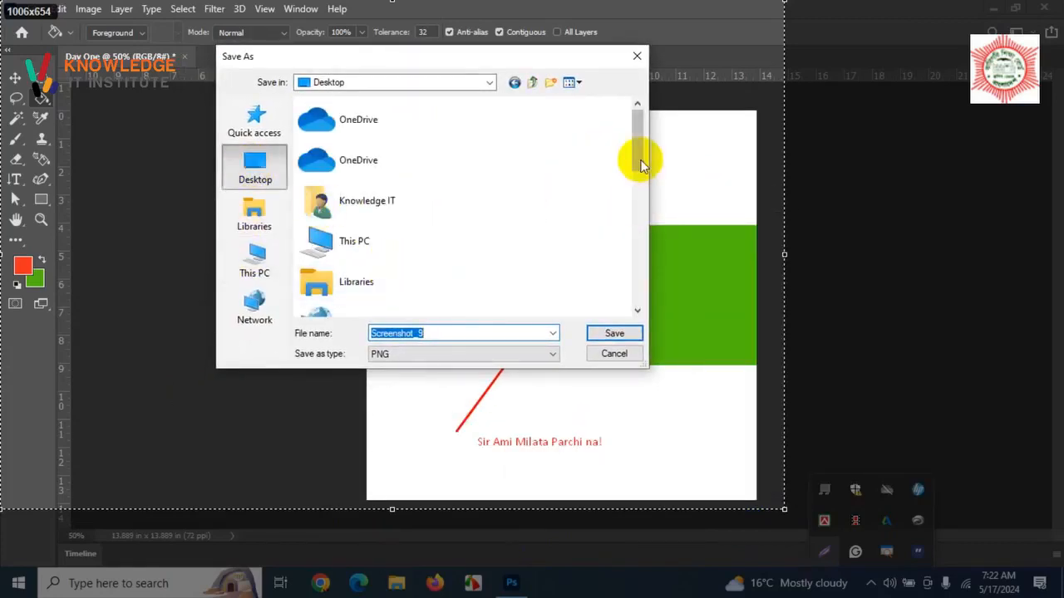
pyautogui.moveTo(640, 162); pyautogui.dragTo(416, 337)
pyautogui.click(442, 333)
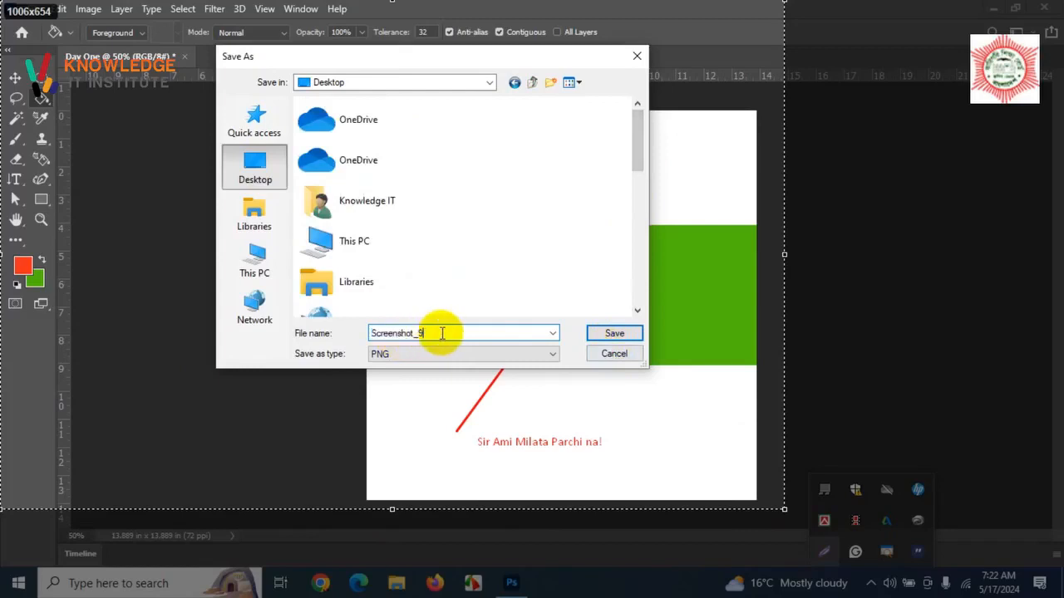
pyautogui.press('BackSpace')
pyautogui.press('BackSpace')
pyautogui.press('BackSpace')
pyautogui.press('BackSpace')
pyautogui.press('BackSpace')
pyautogui.press('BackSpace')
pyautogui.press('BackSpace')
pyautogui.press('BackSpace')
pyautogui.press('BackSpace')
pyautogui.write('Sir Problem Ami Kom Buzi')
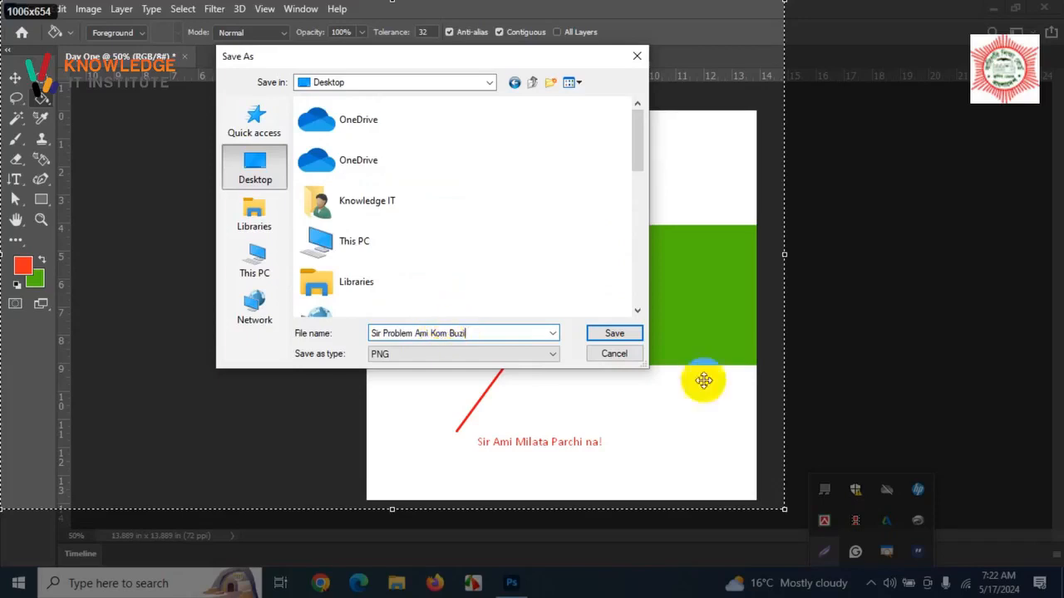
pyautogui.click(614, 334)
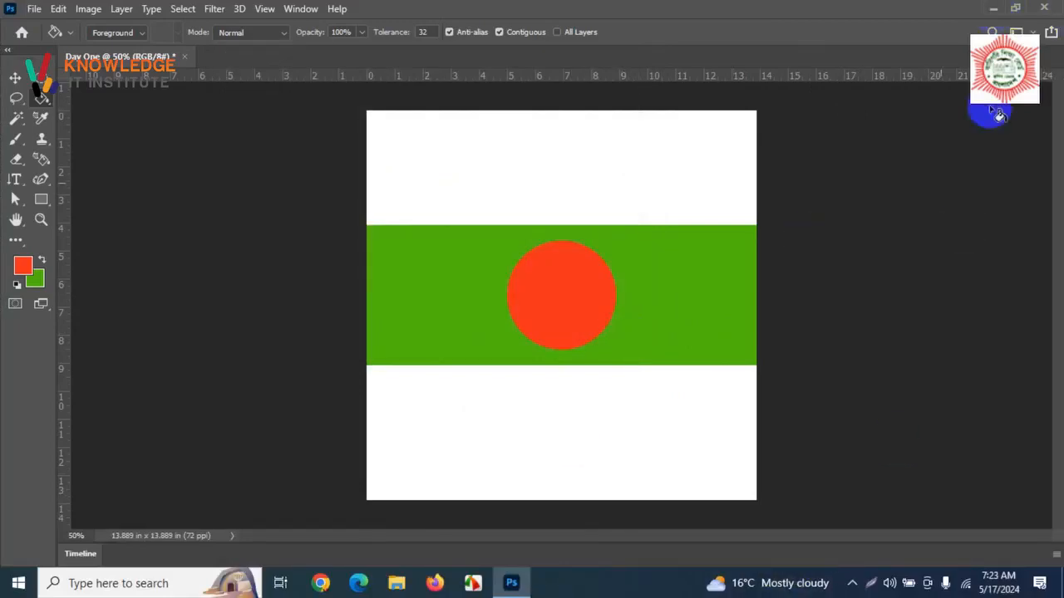
# Minimize Photoshop and open the saved "Sir Problem Ami Kom Buzi" screenshot from the desktop.
pyautogui.click(993, 9)
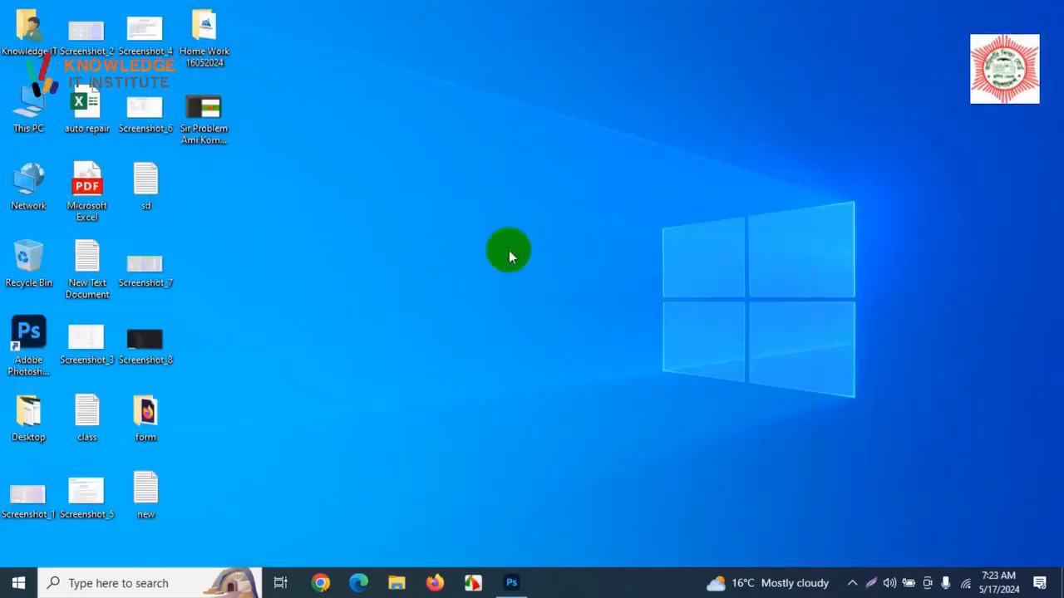
pyautogui.click(209, 123)
pyautogui.doubleClick(209, 123)
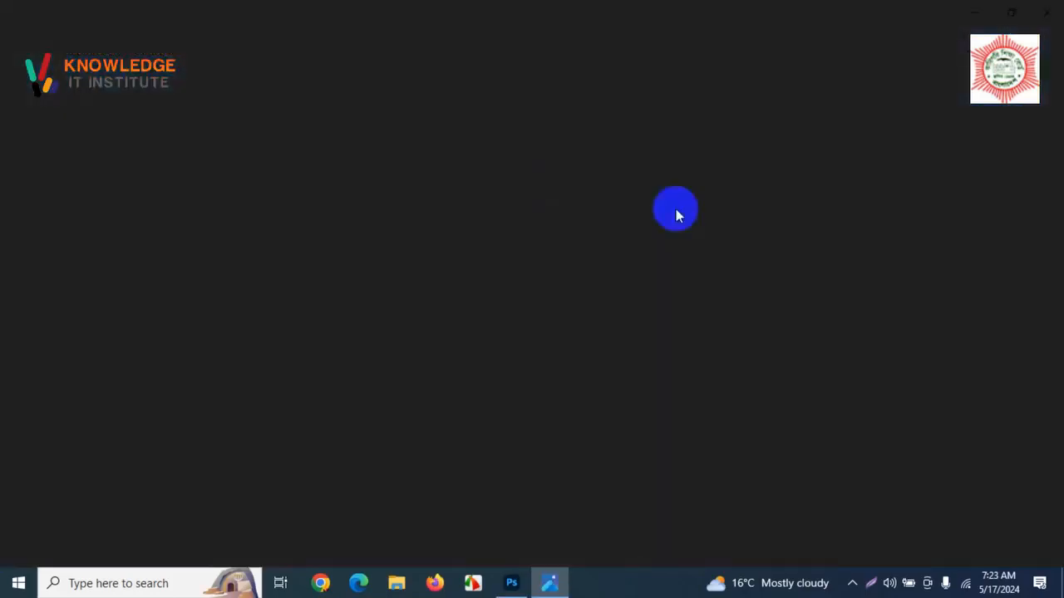